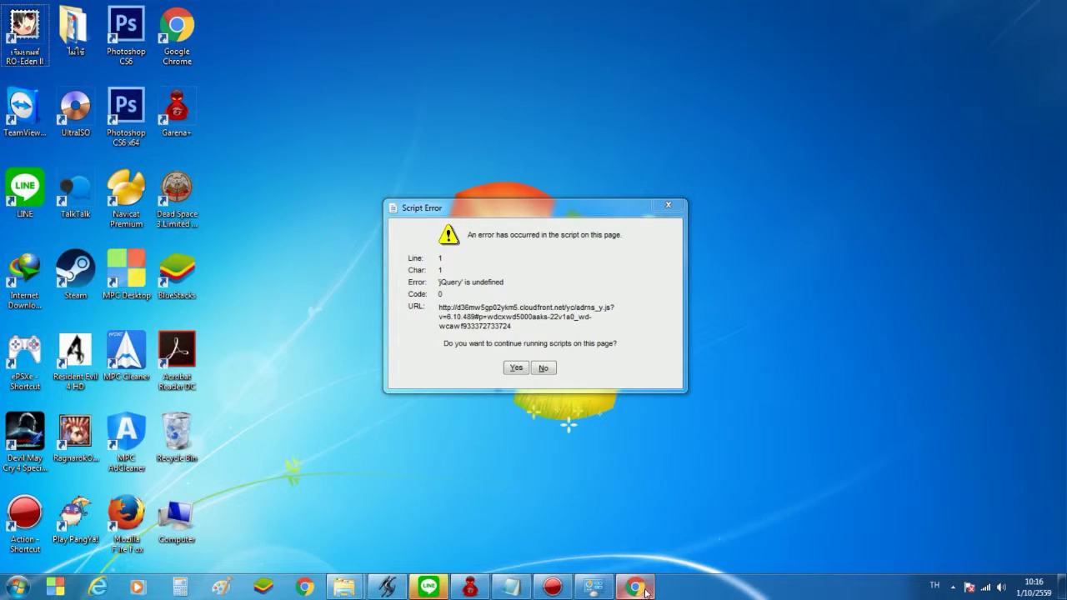
Bring the Chrome window showing the ZyXEL router login page to the front
mouse_move(640, 594)
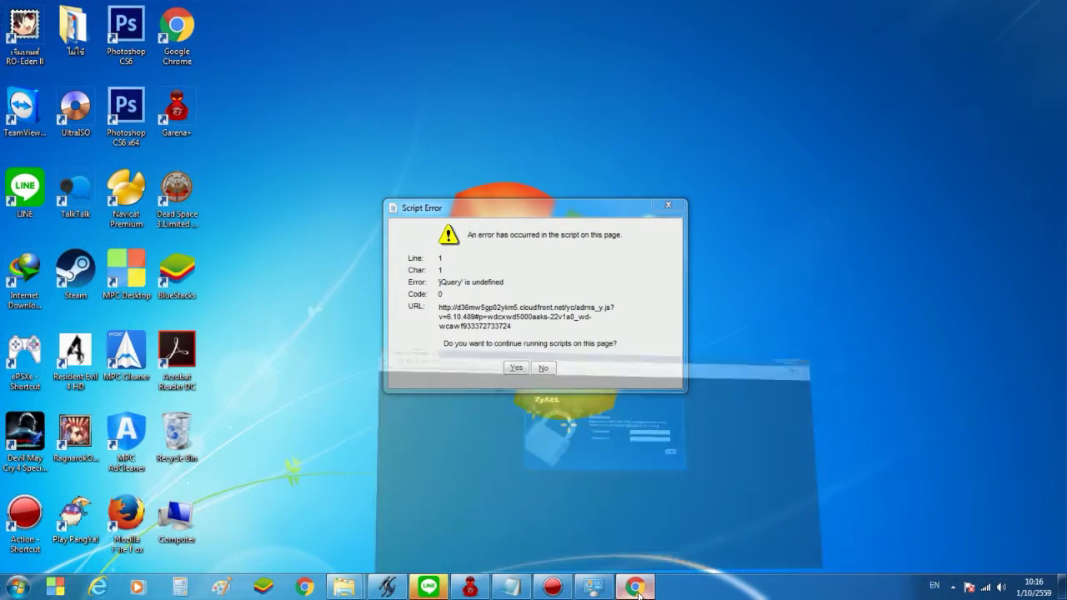
left_click(634, 516)
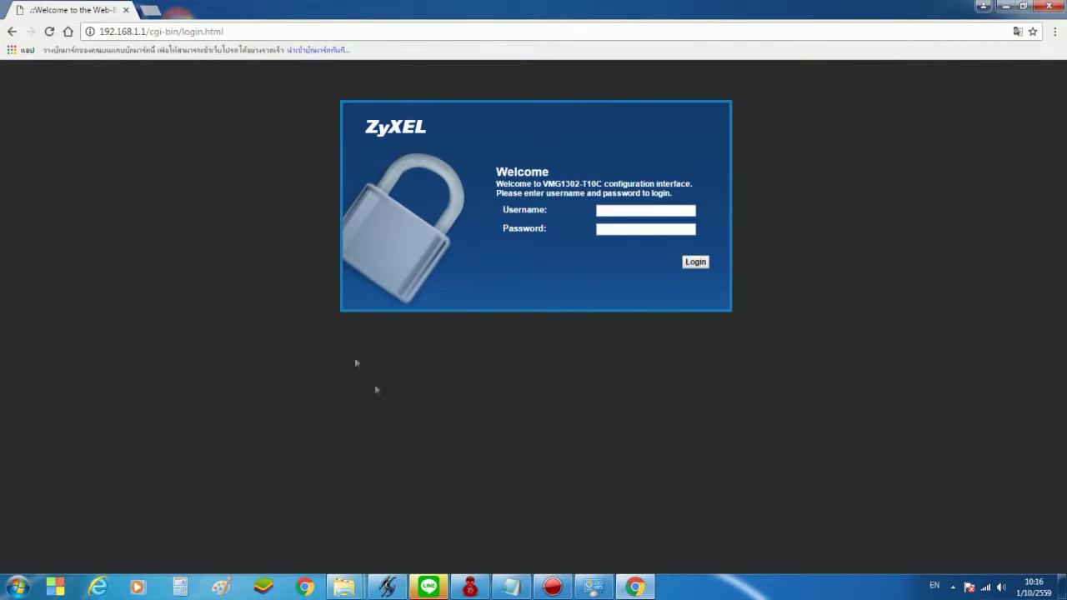
left_click(525, 593)
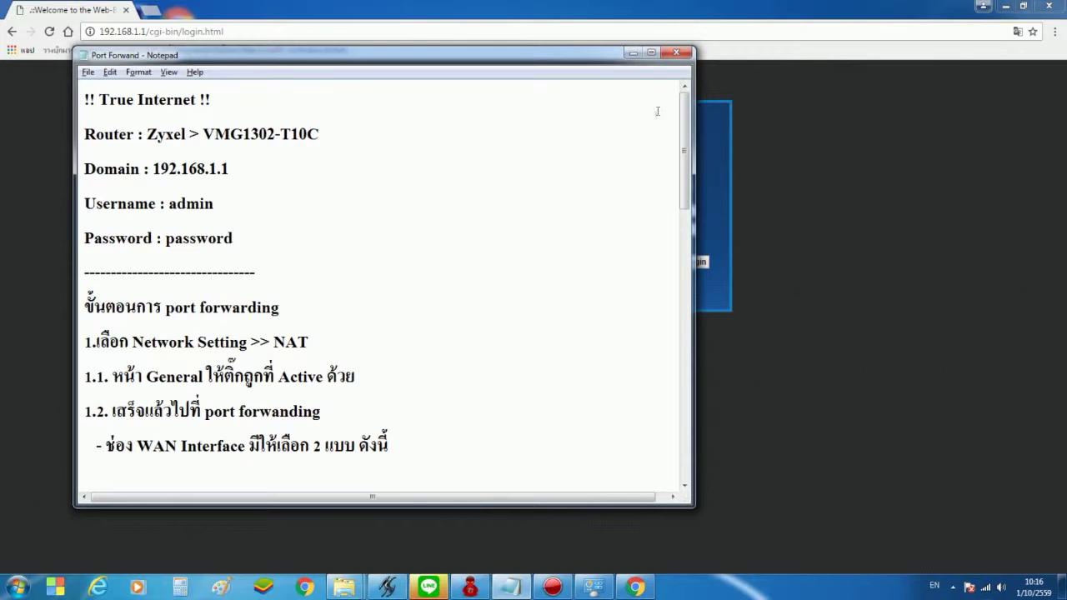
Log in to the router with its username and password, then go to Network Setting > NAT
left_click(633, 55)
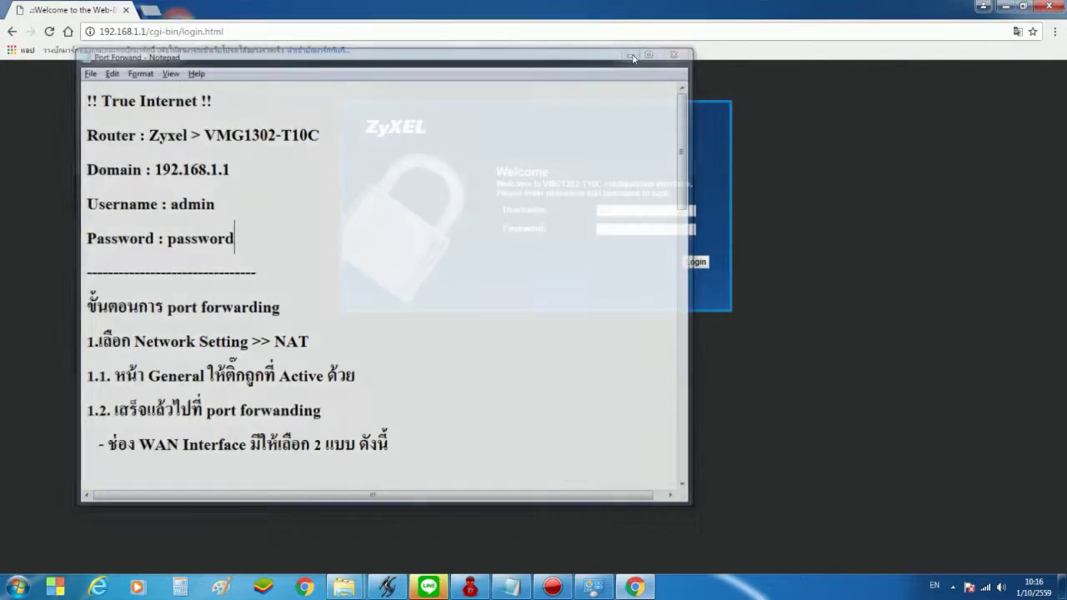
left_click(611, 210)
type("Atip4")
key("Tab")
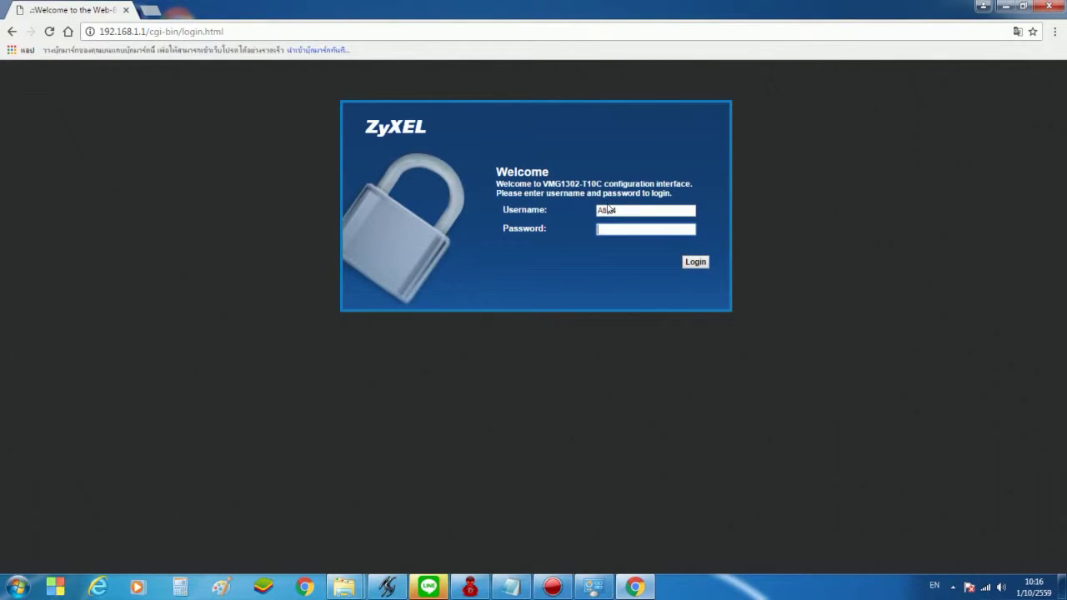
type("••••••••")
key("Return")
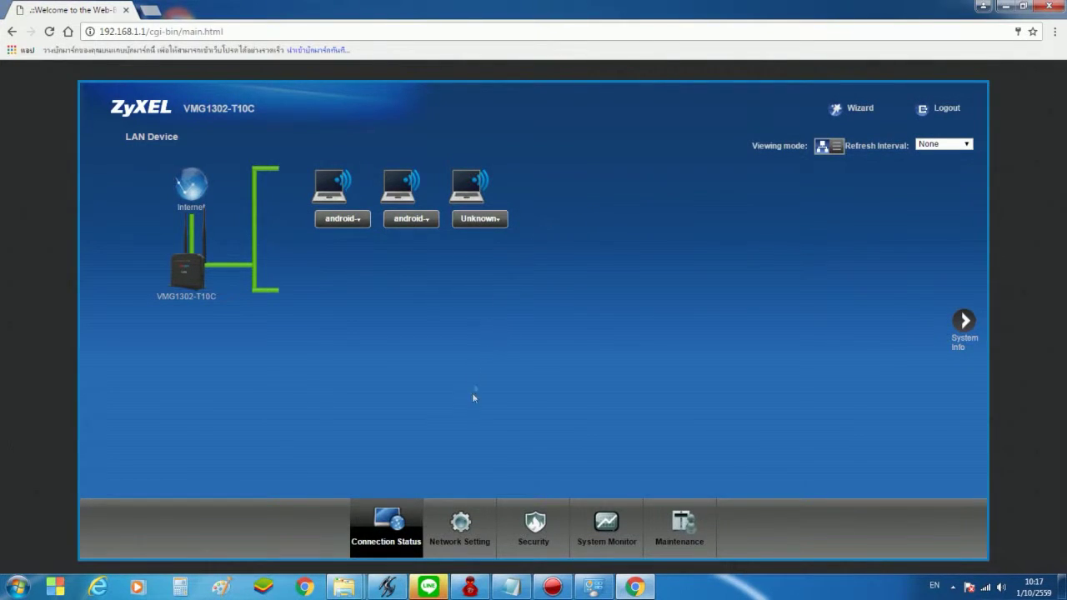
mouse_move(474, 522)
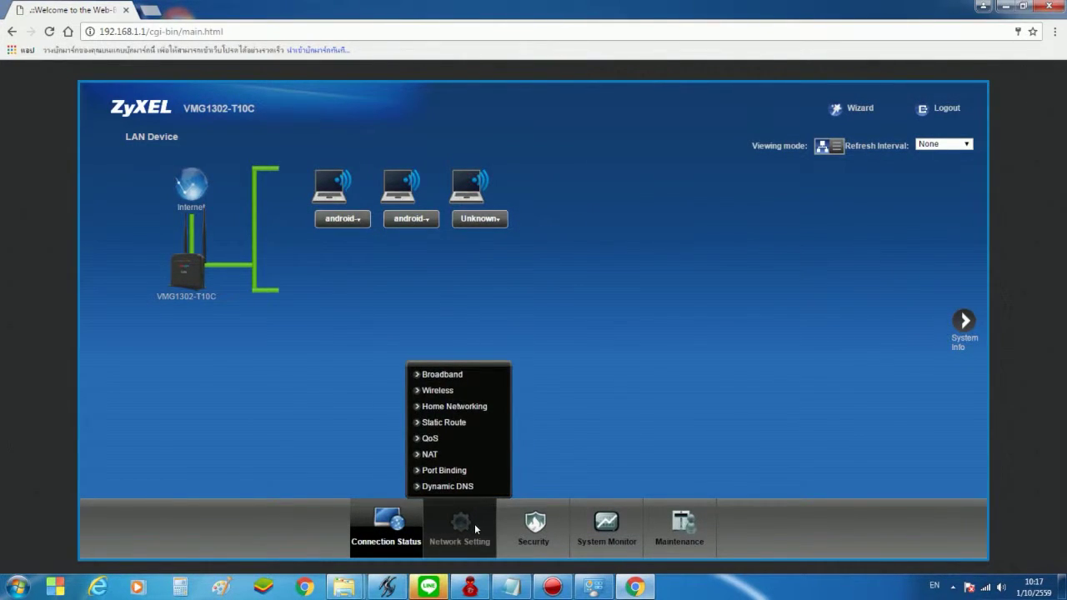
left_click(434, 456)
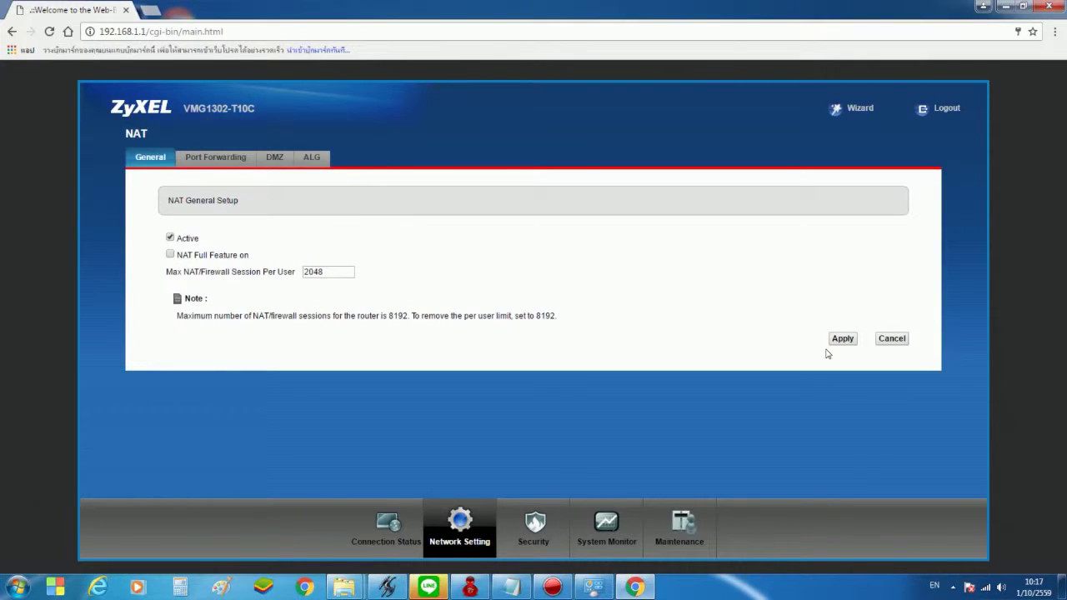
Open Port Forwarding and set the WAN Interface to VDSL_VC0
left_click(209, 160)
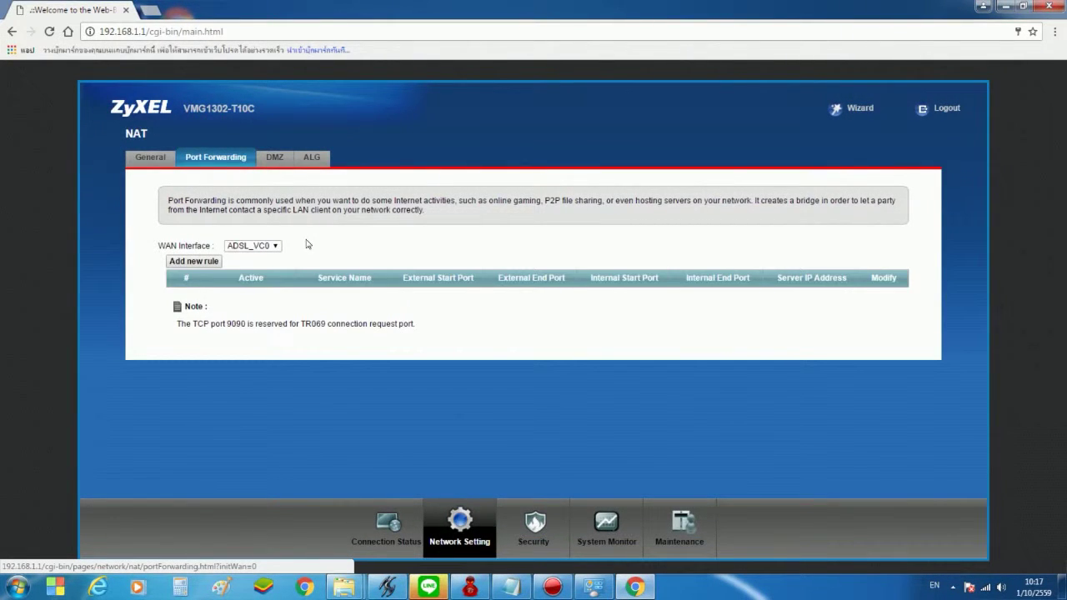
mouse_move(508, 593)
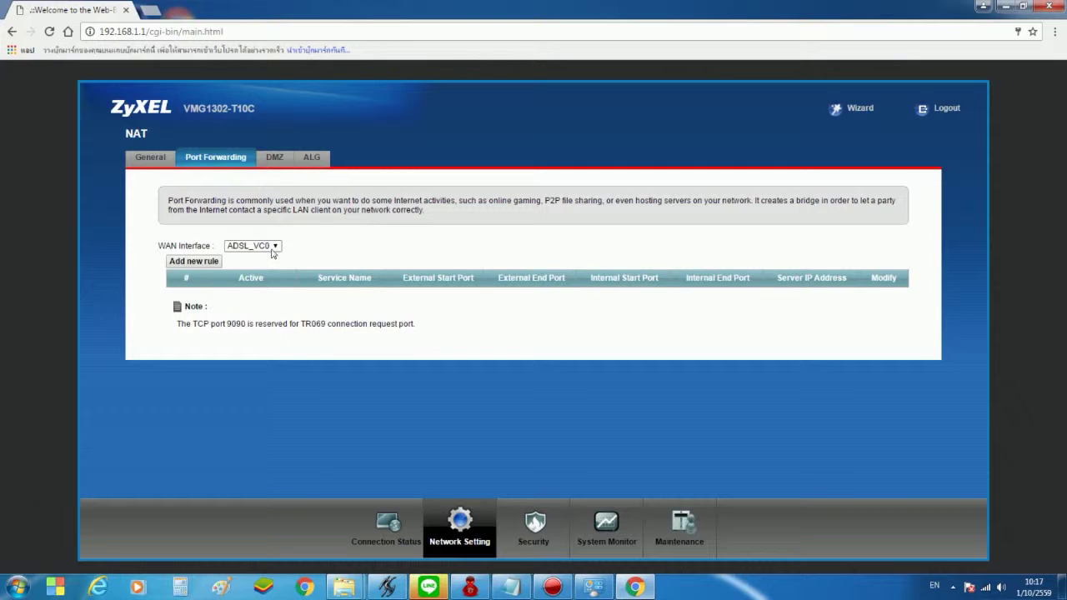
left_click(274, 249)
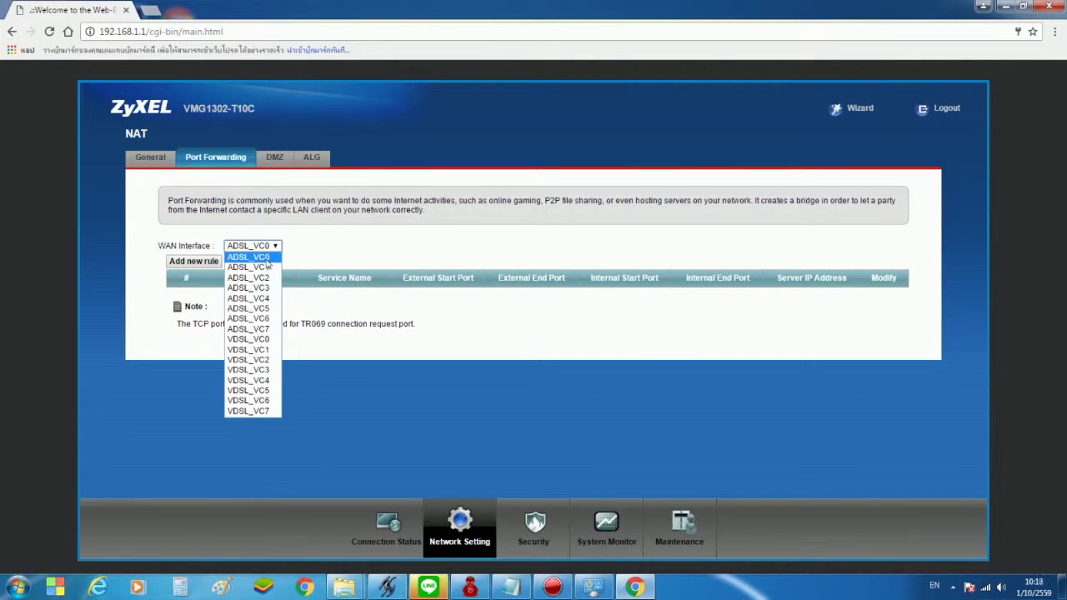
left_click(268, 340)
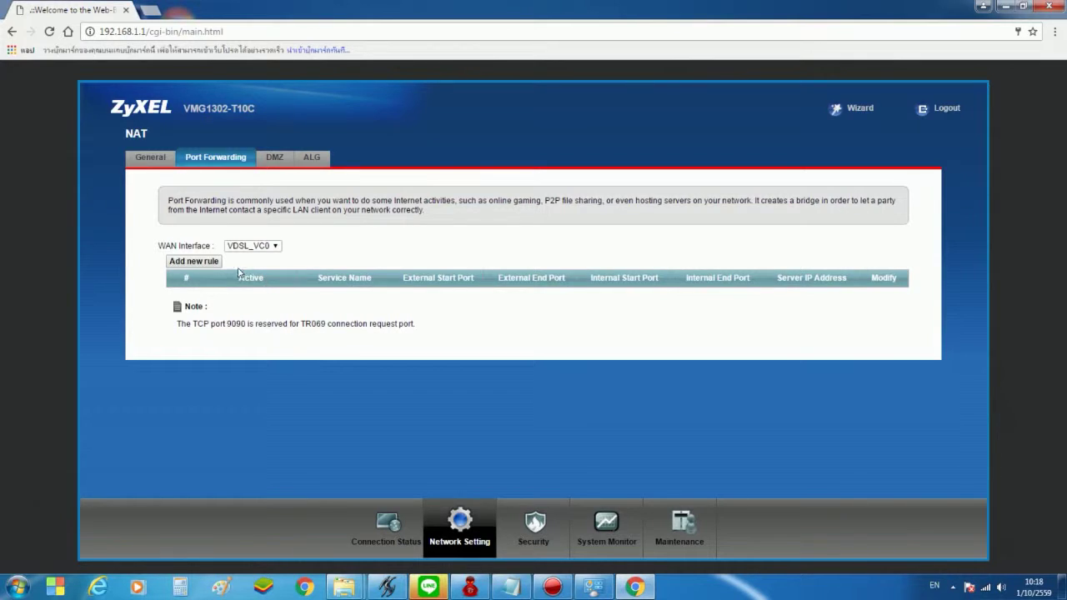
Add a new active rule with external start and end port 9950, then bring up Windows Run
left_click(192, 262)
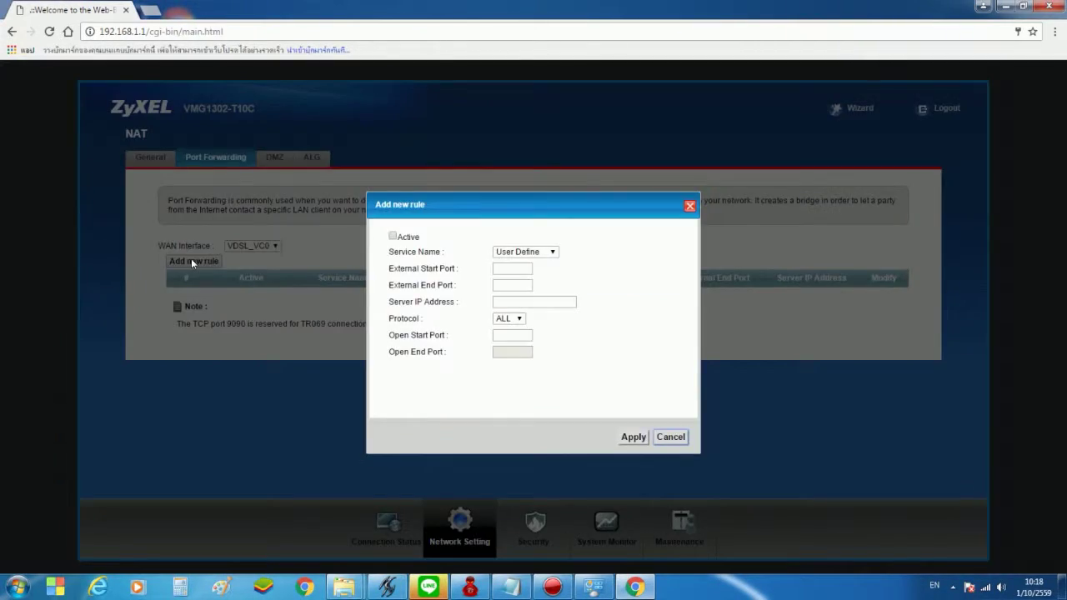
left_click(393, 237)
left_click(516, 267)
type("9950")
key("Tab")
type("9950")
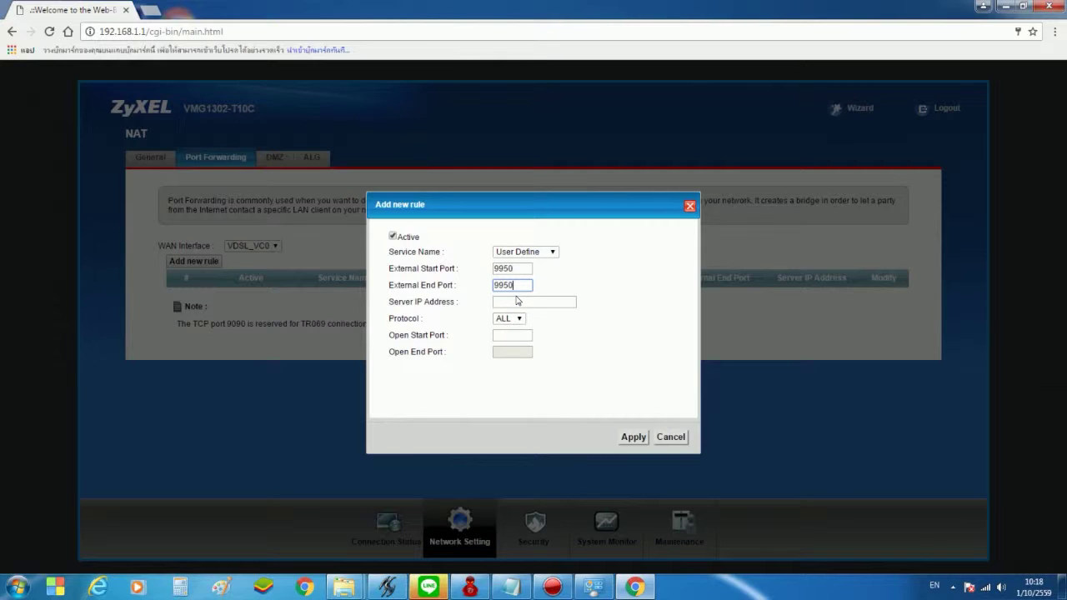
left_click(541, 301)
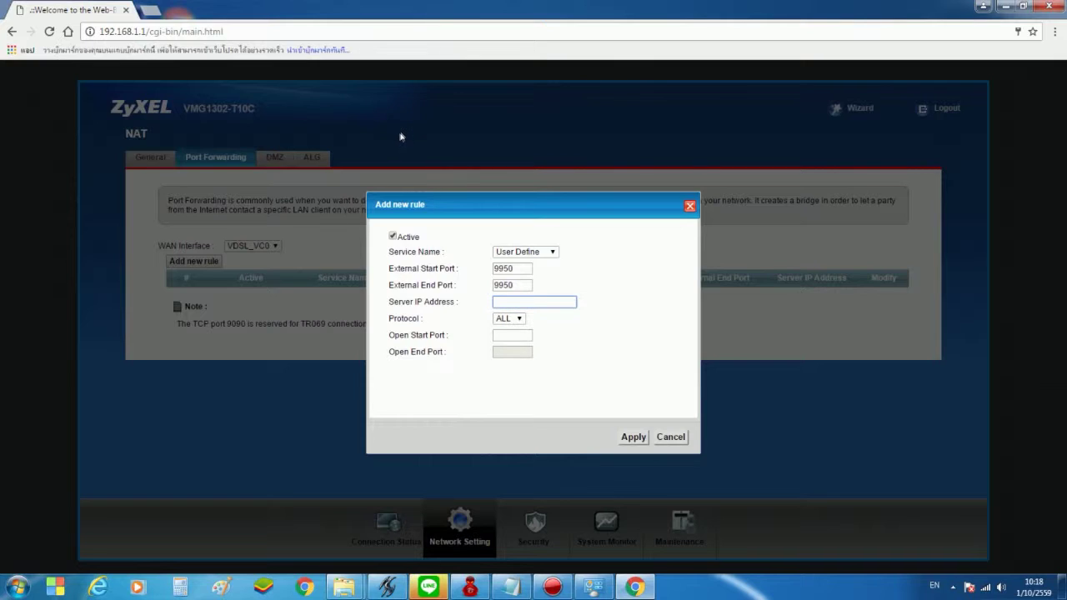
key("super+r")
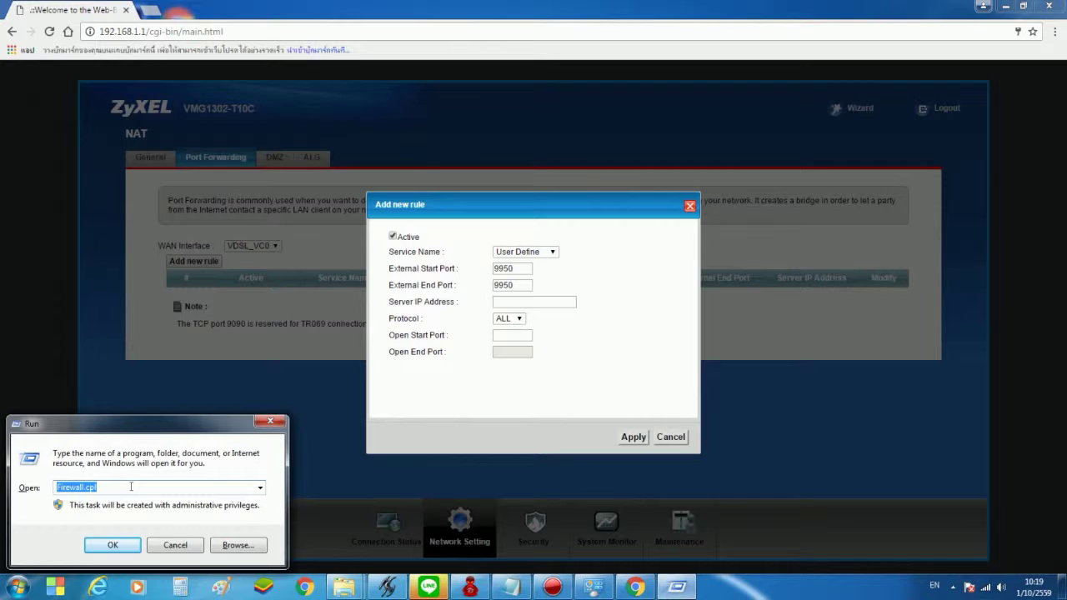
Run cmd and ipconfig to read this PC's IPv4 address, 192.168.1.35, then close the console
type("cm")
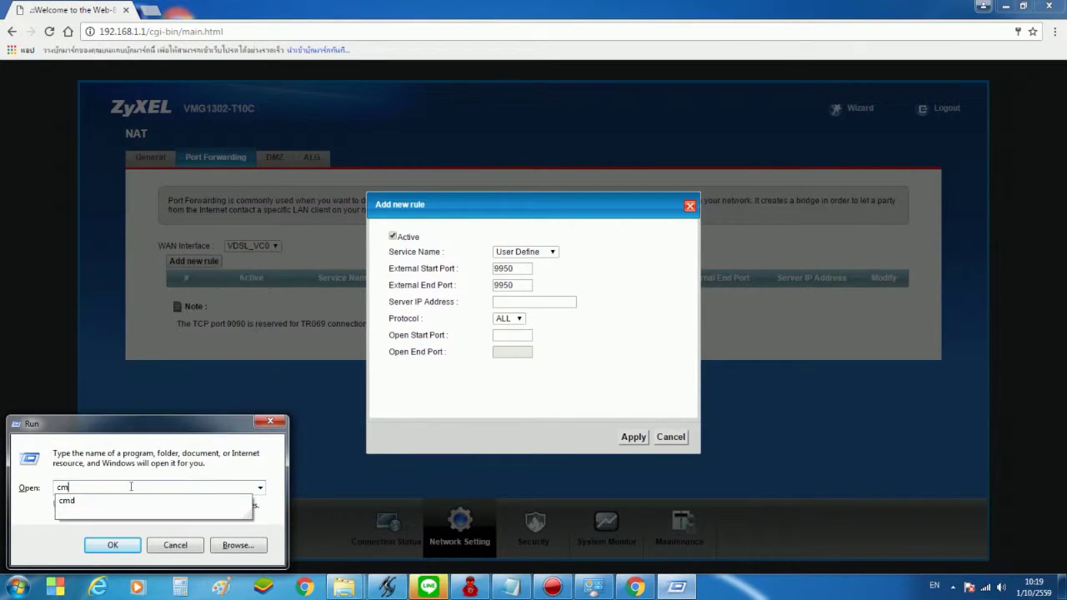
type("d")
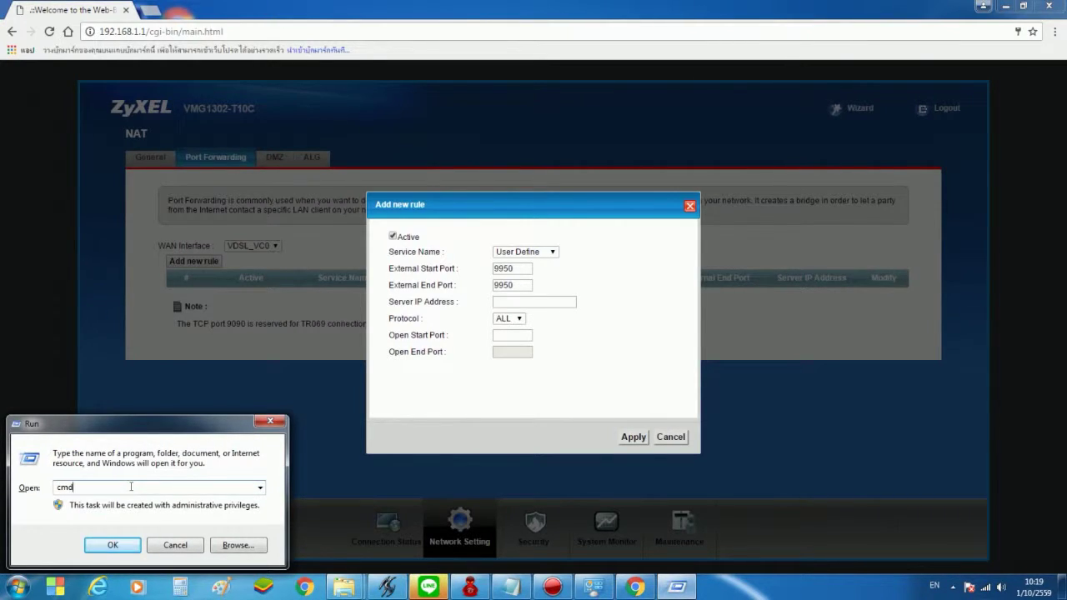
key("Return")
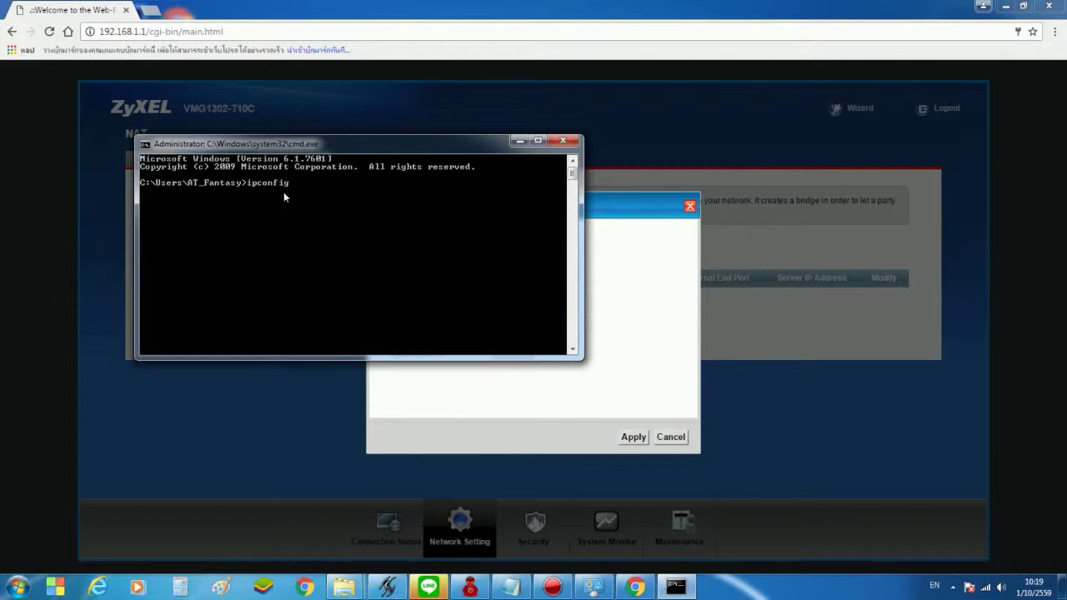
key("Return")
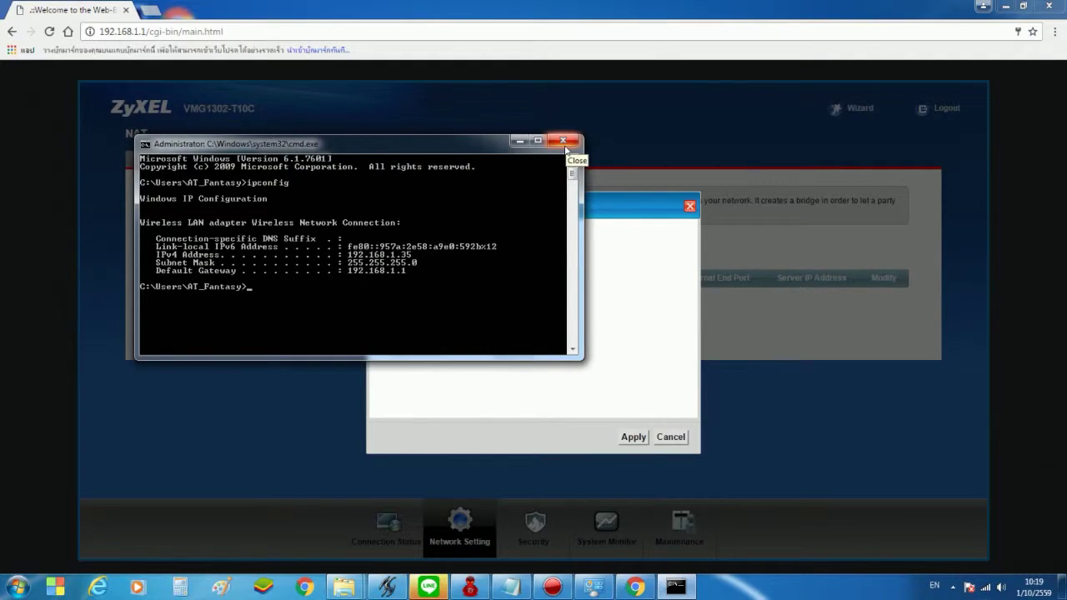
left_click(564, 141)
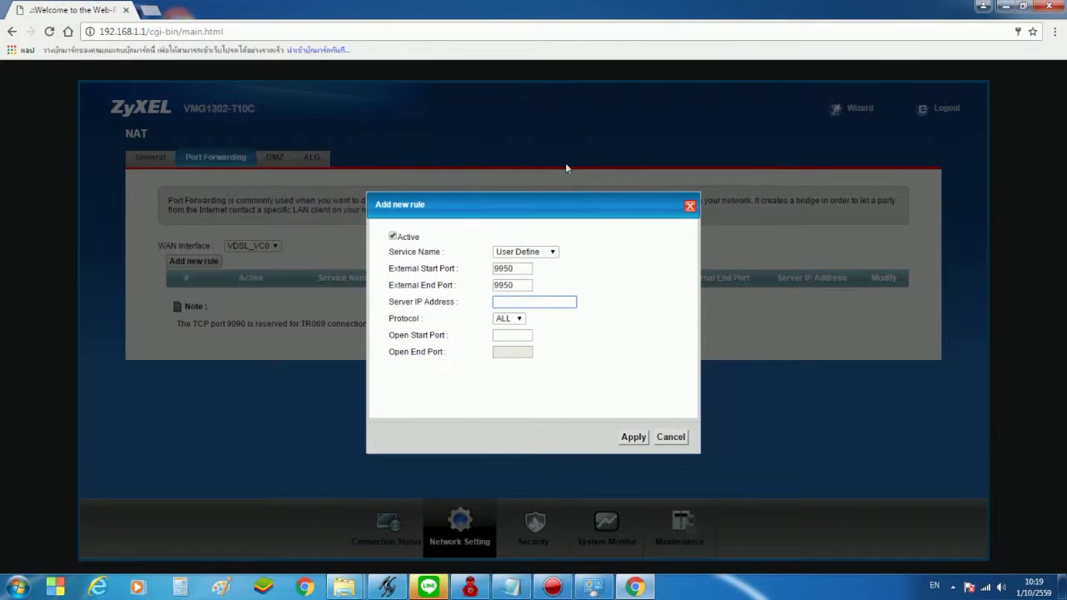
Enter server IP 192.168.1.35 and open port 9950, then apply the new rule
type("192")
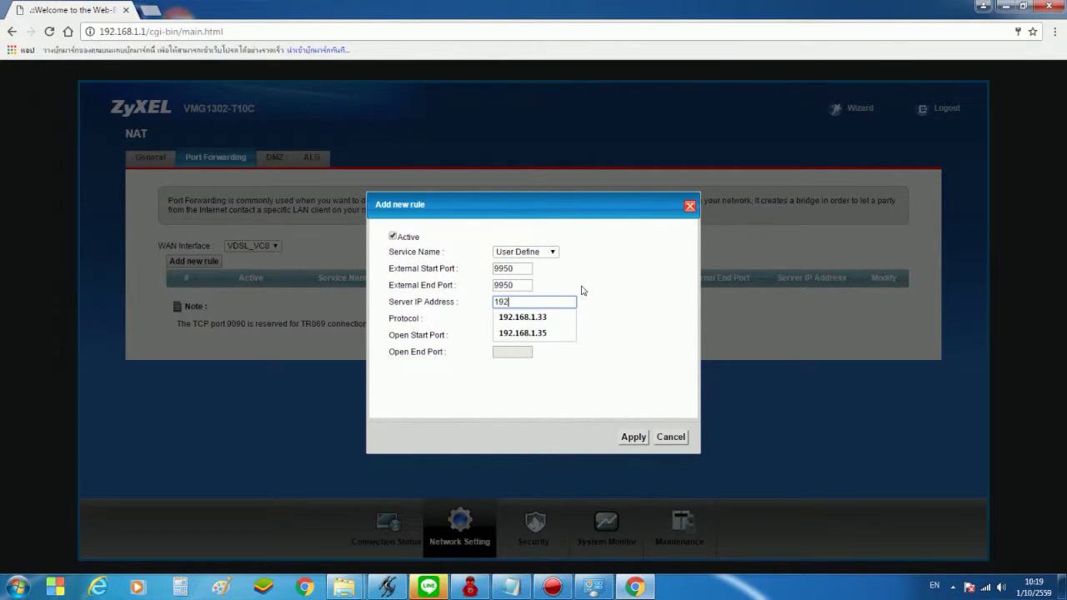
type(".168.1.35")
left_click(615, 307)
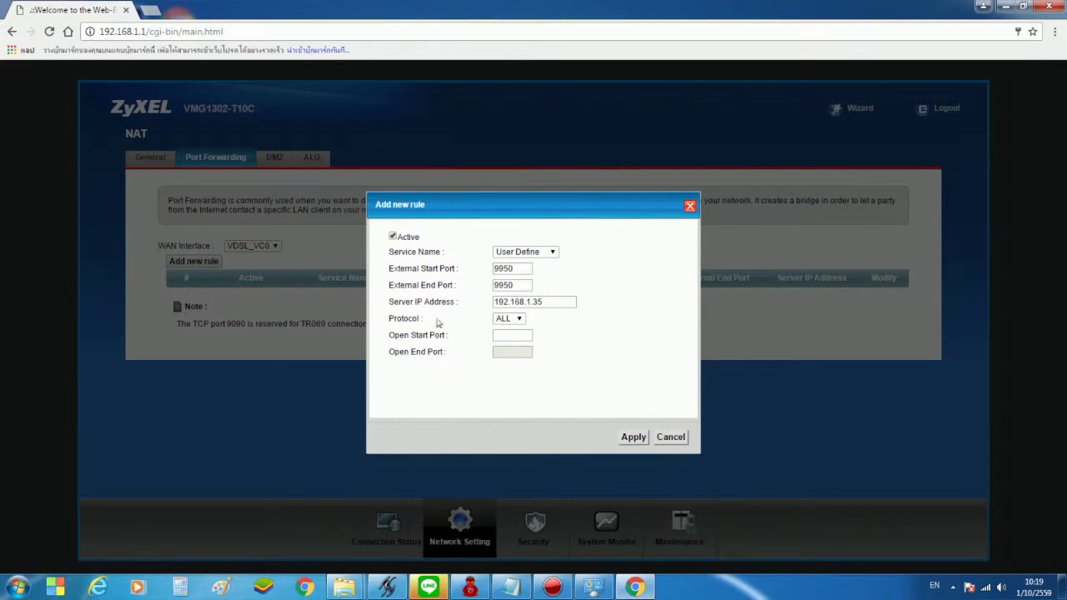
left_click(511, 336)
type("9950")
left_click(580, 353)
left_click(637, 439)
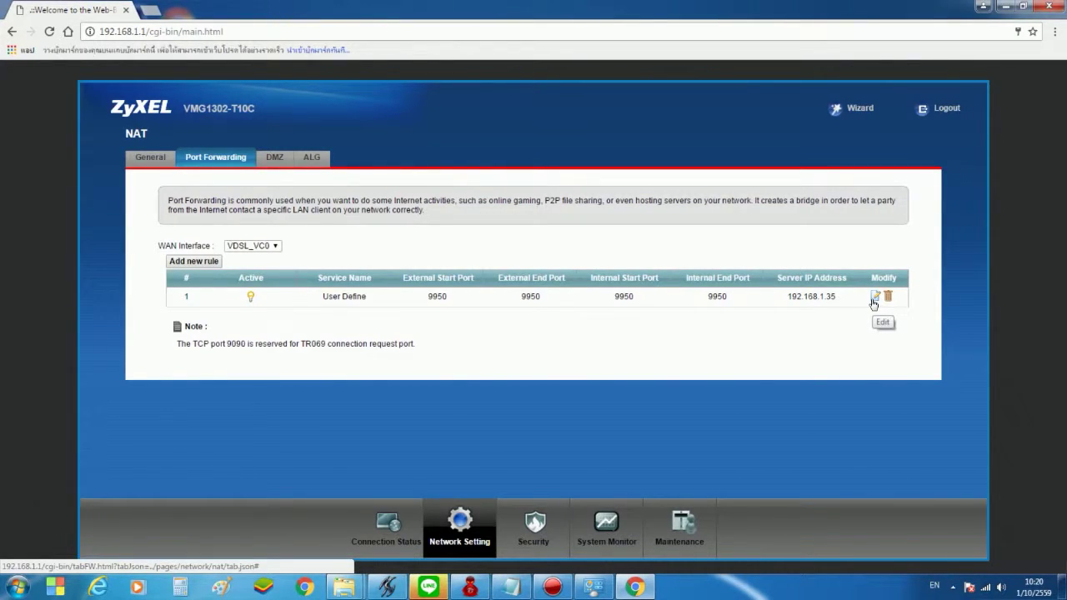
Edit rule 1 and change its service name to DOTA
left_click(873, 299)
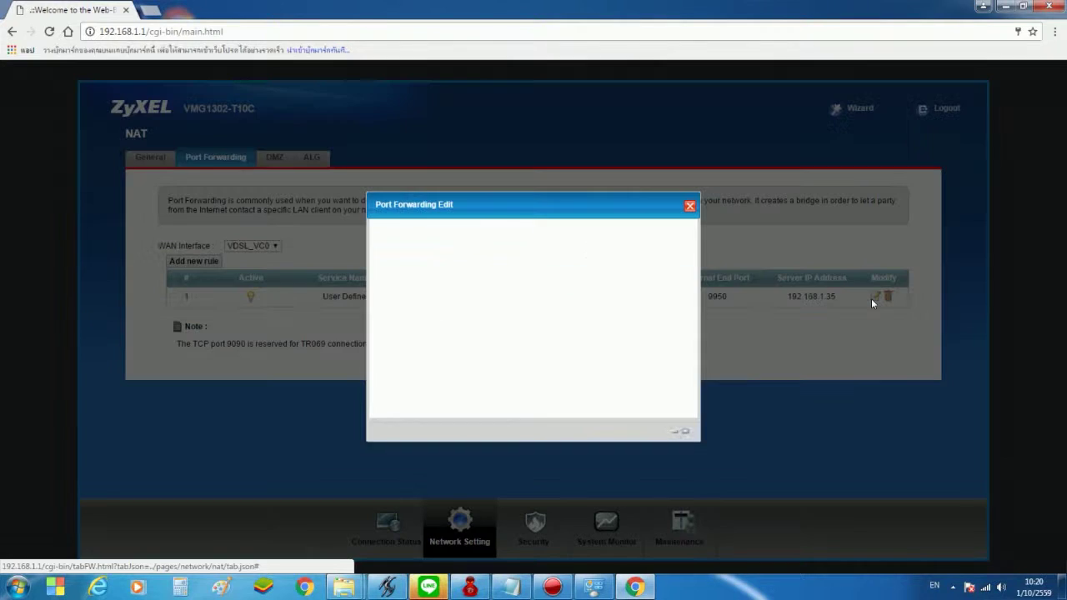
left_click_drag(551, 253, 469, 255)
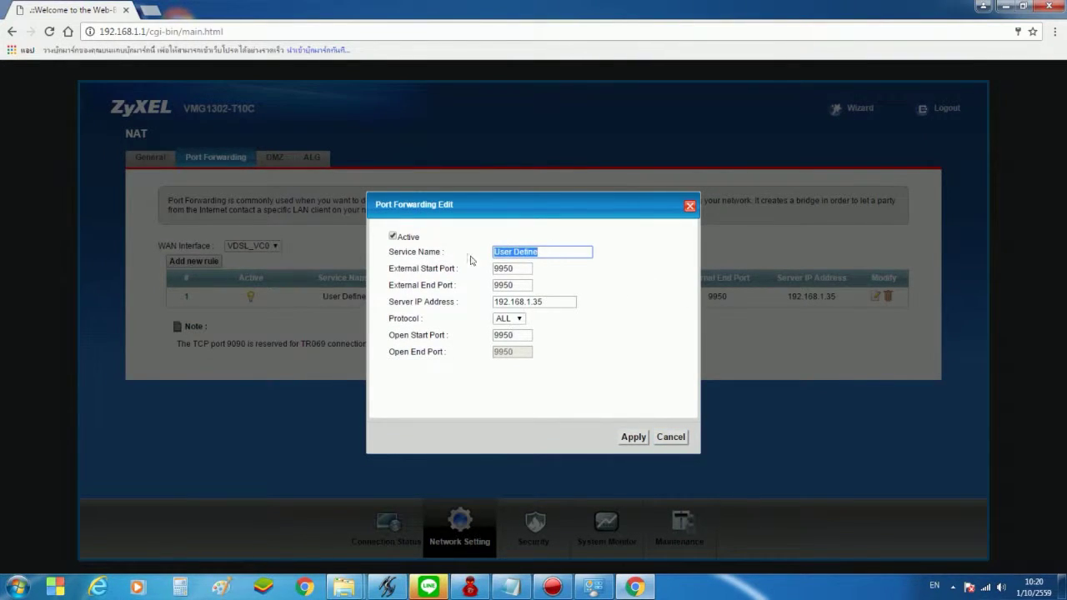
type("DOTA")
left_click(633, 439)
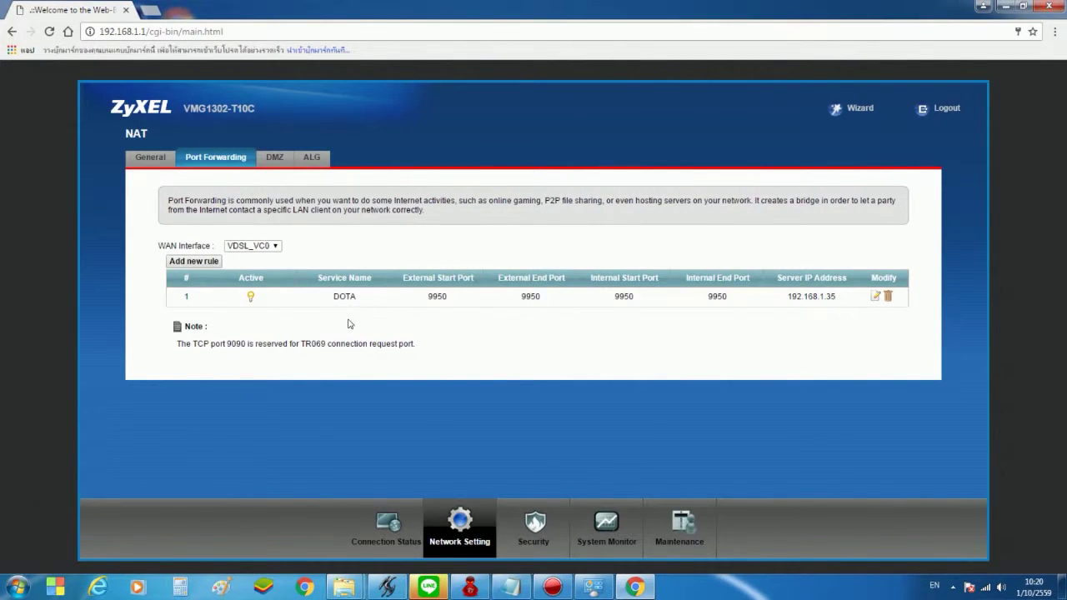
Go to Security > Firewall to reach the Firewall General page
mouse_move(512, 542)
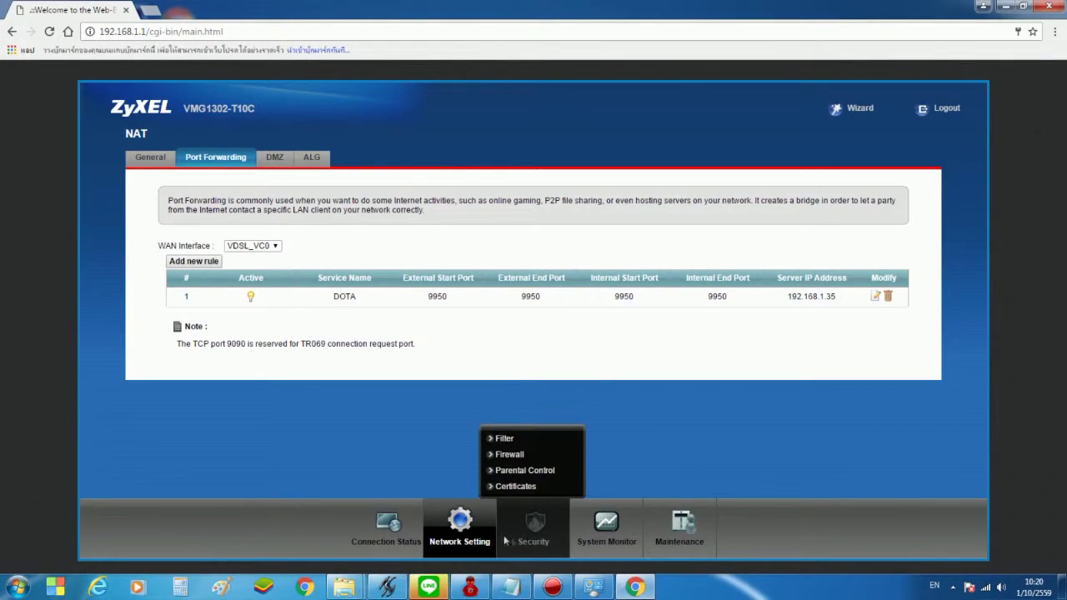
mouse_move(466, 533)
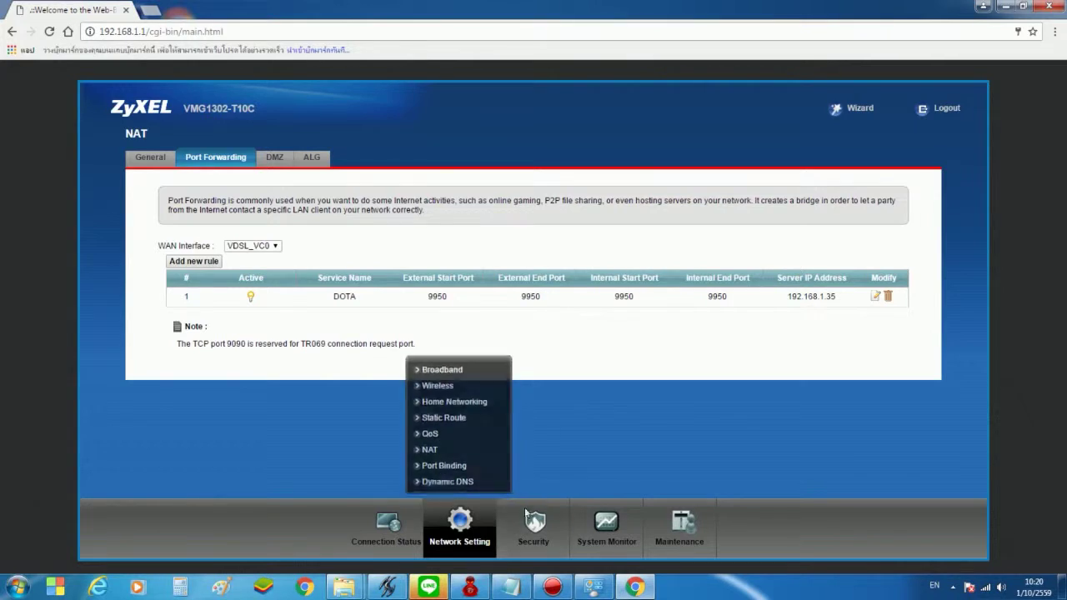
mouse_move(537, 525)
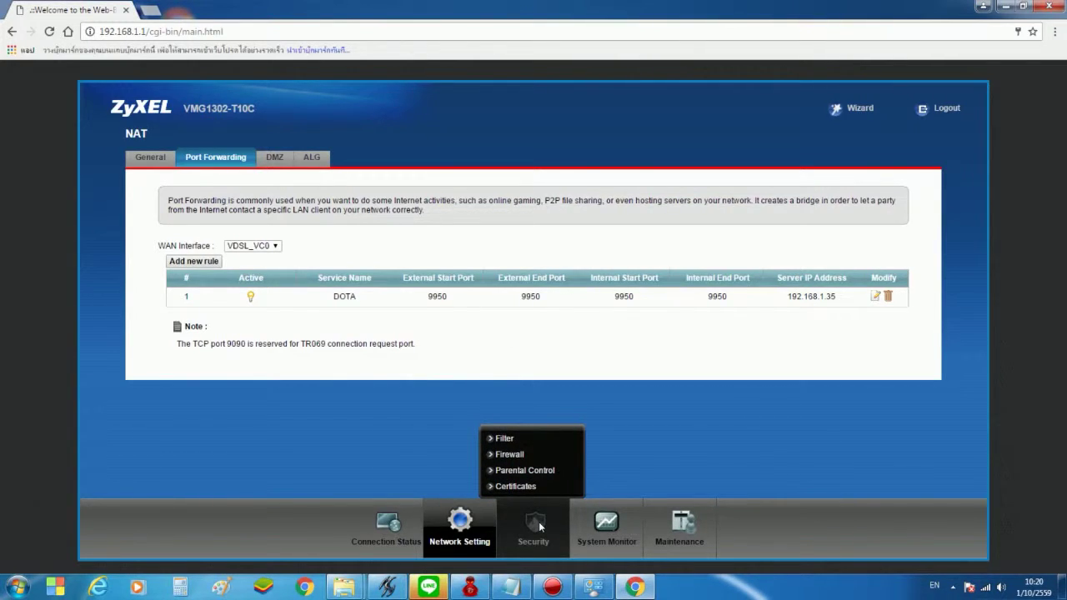
left_click(522, 457)
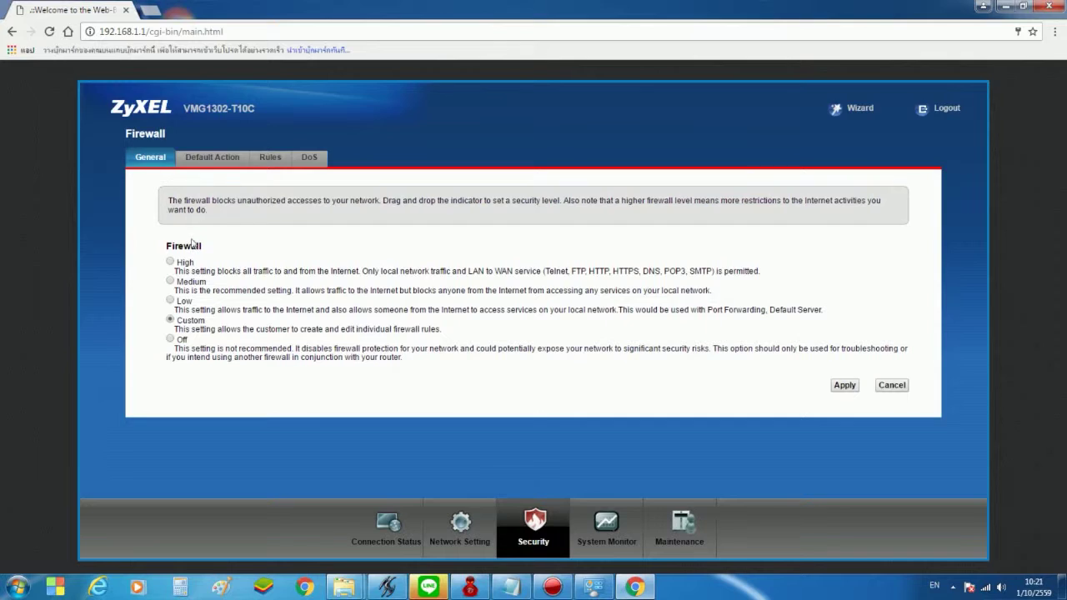
Set the router firewall to Off and apply it, then close Chrome and decline the script error
left_click(170, 339)
left_click(842, 386)
mouse_move(460, 451)
left_click(986, 7)
left_click(548, 367)
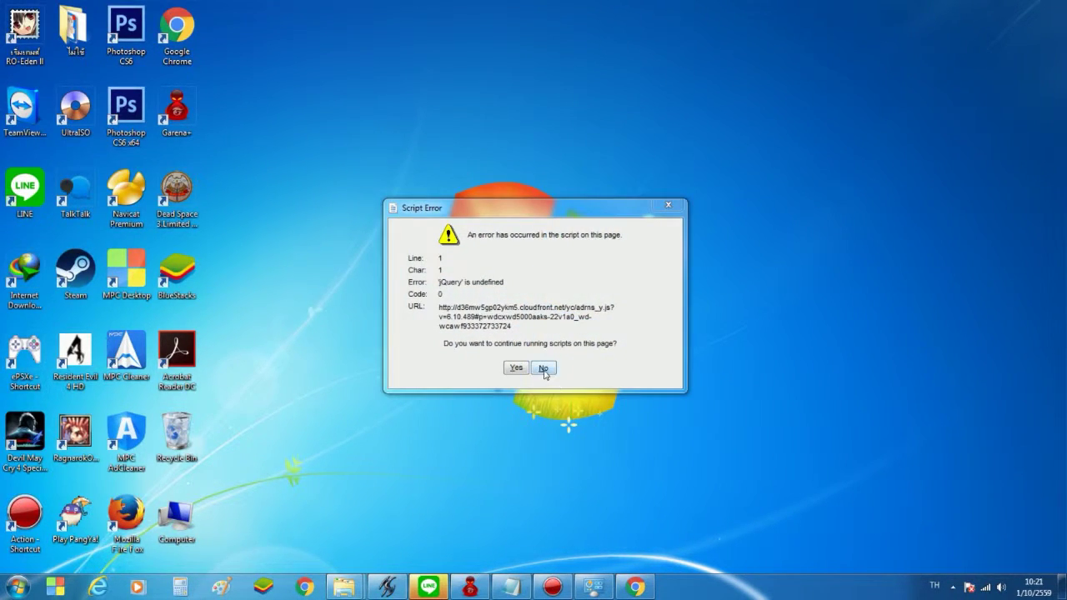
Dismiss the second script error and check the ATM69 wireless connection in the tray network list
left_click(542, 367)
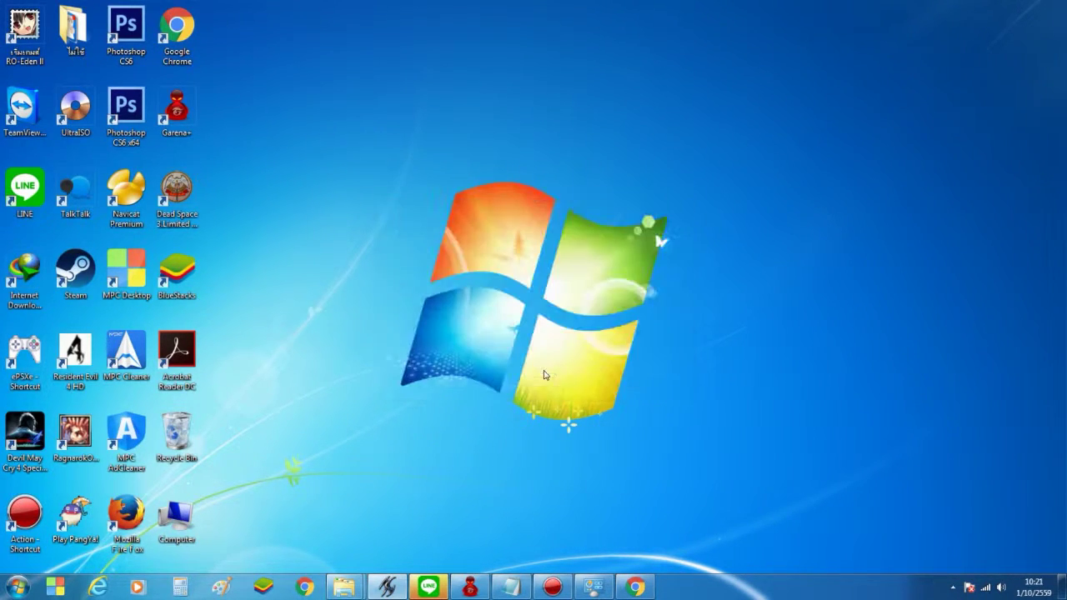
left_click(985, 588)
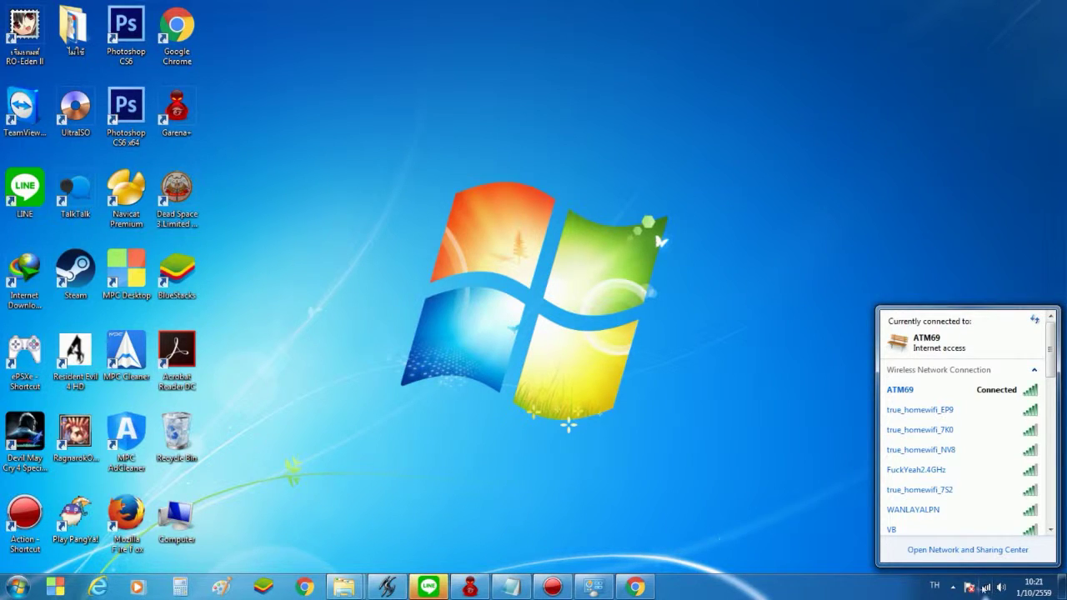
left_click(985, 588)
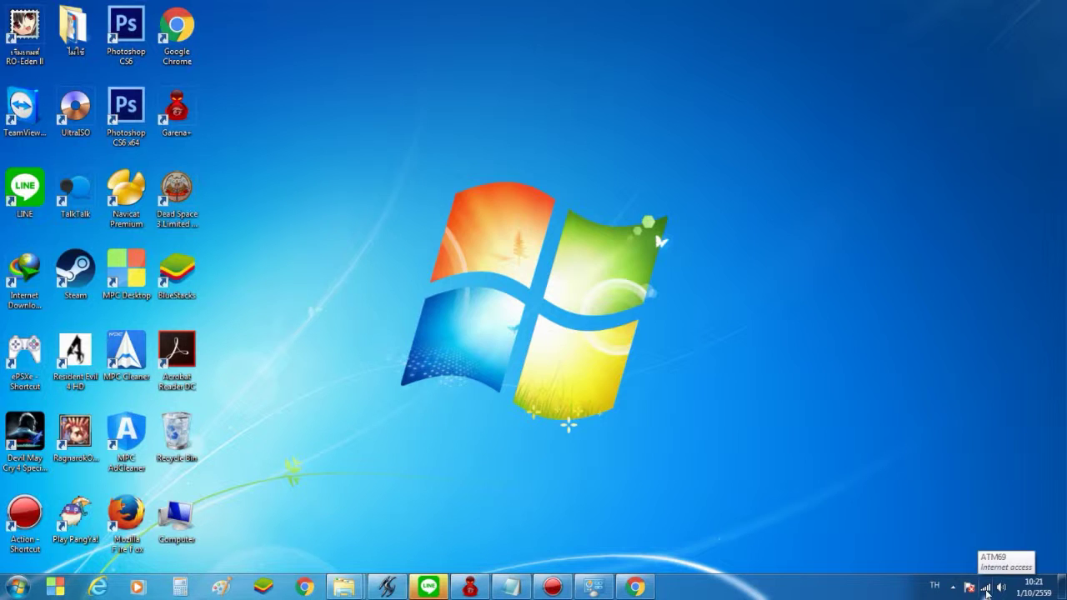
left_click(985, 587)
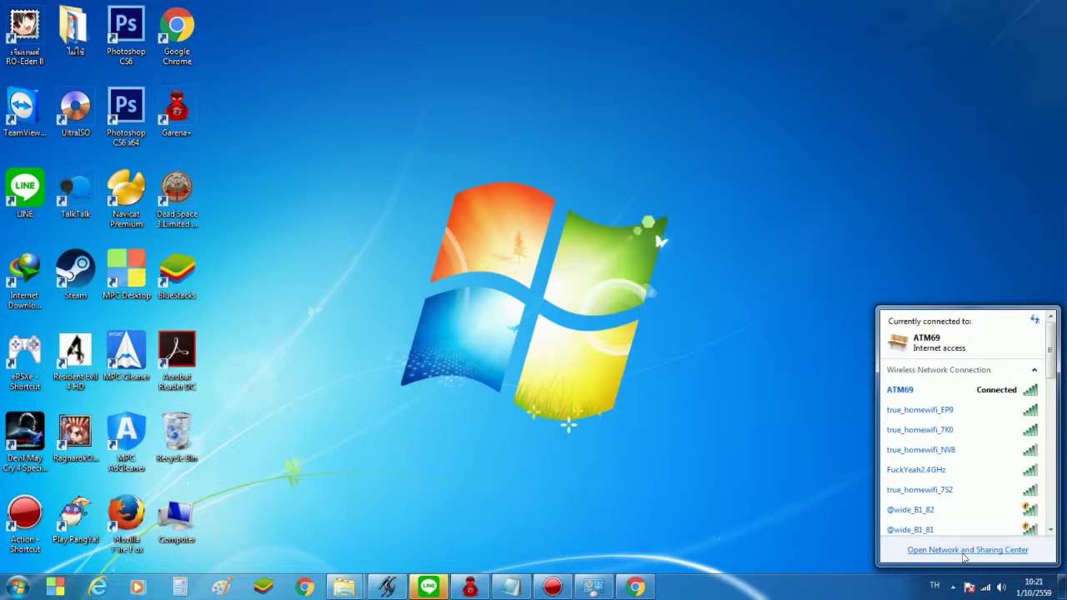
left_click(597, 355)
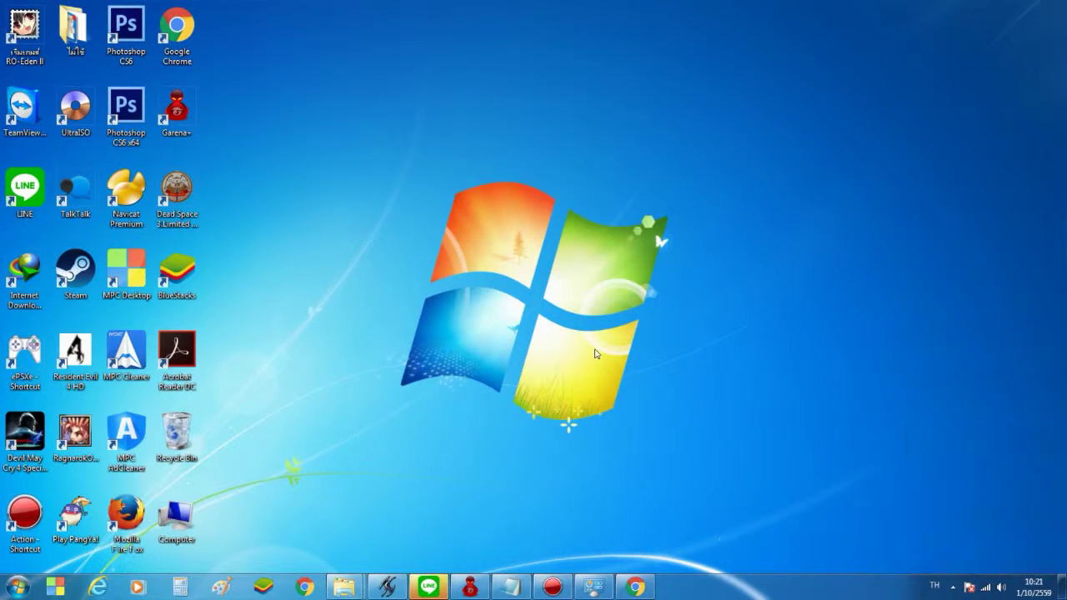
Through Control Panel's System and Security, turn Windows Firewall off for home and public networks
left_click(5, 588)
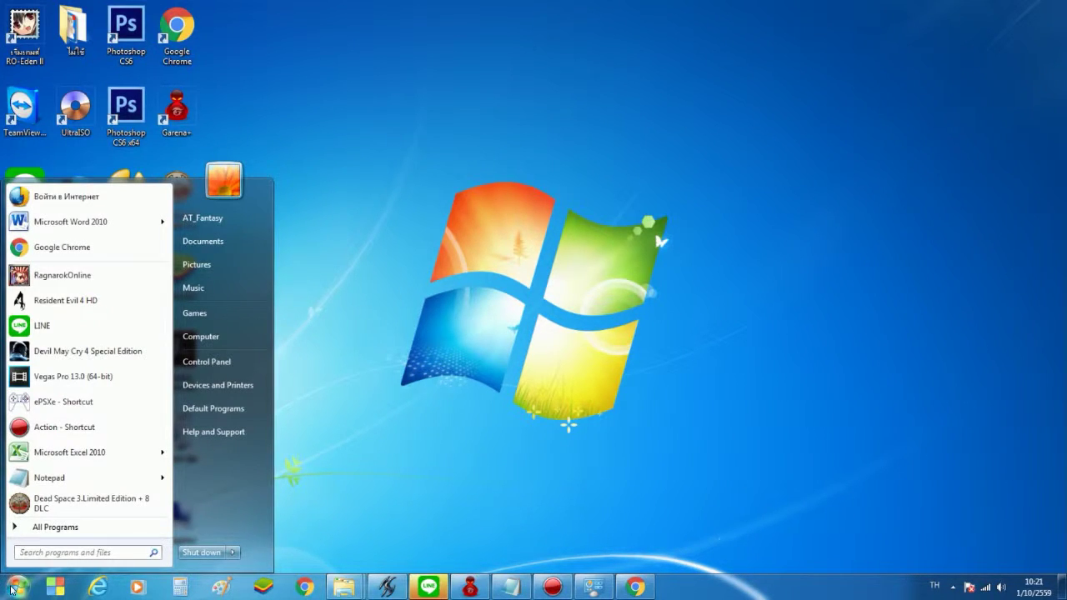
left_click(211, 363)
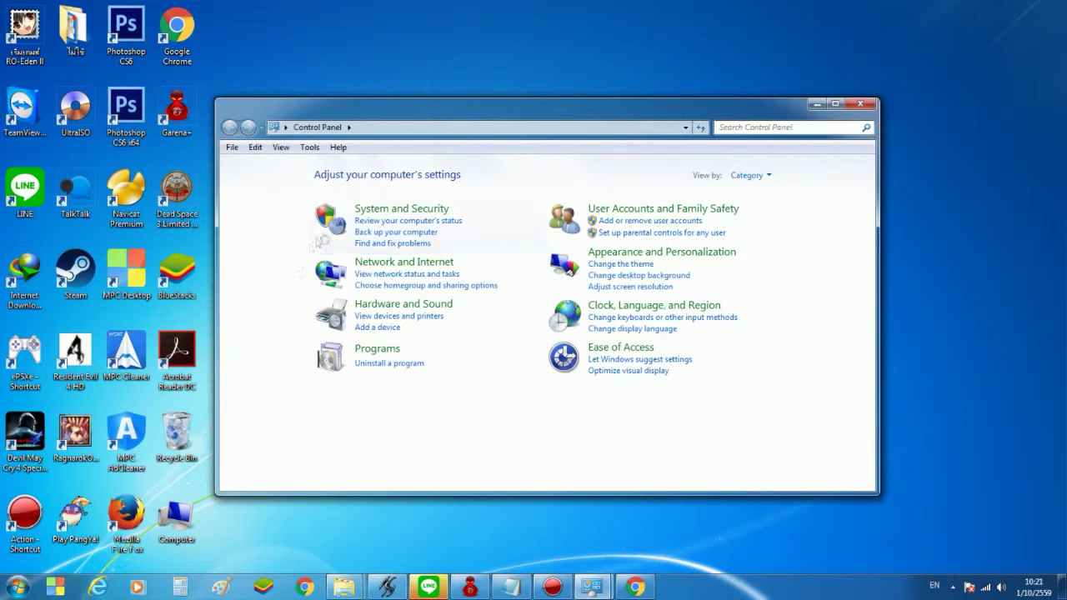
left_click(397, 219)
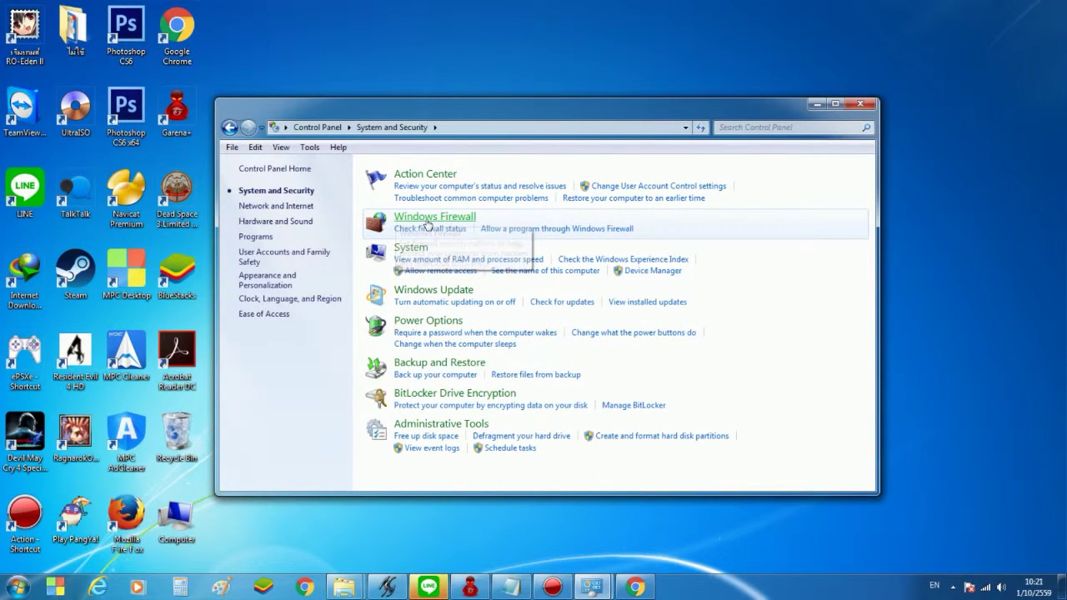
left_click(428, 221)
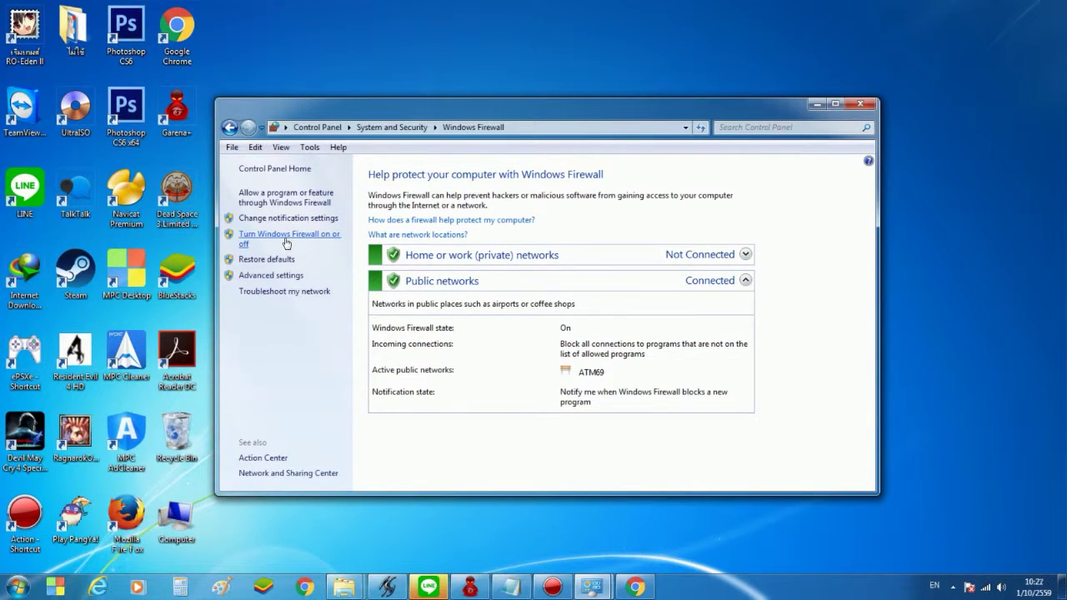
left_click(286, 241)
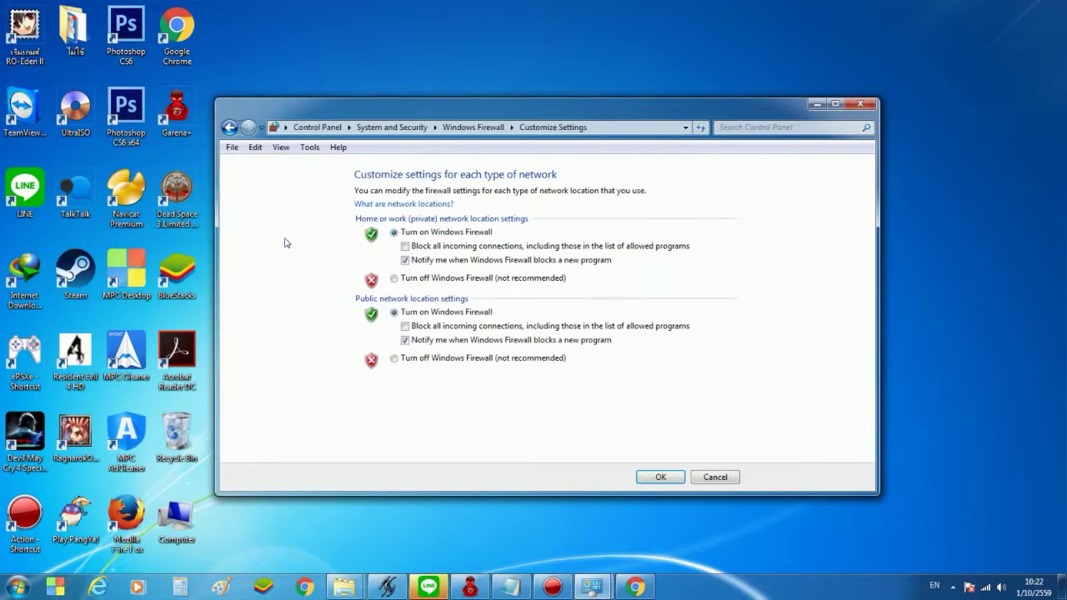
left_click(393, 278)
left_click(394, 359)
left_click(660, 478)
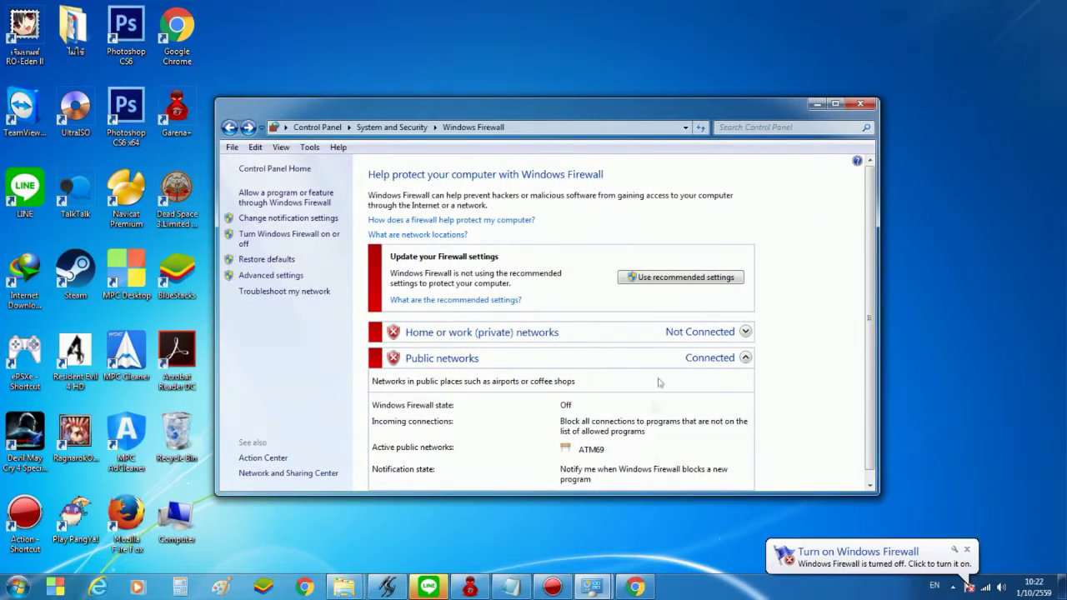
left_click(816, 104)
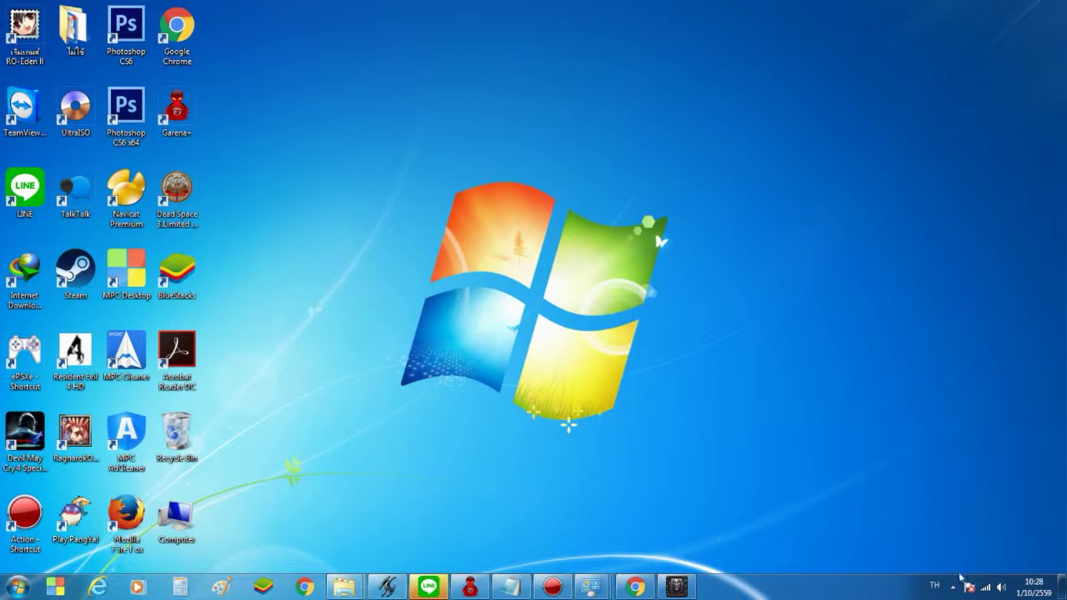
Open Network and Sharing Center from the tray and show the ATM69 wireless connection status
mouse_move(988, 589)
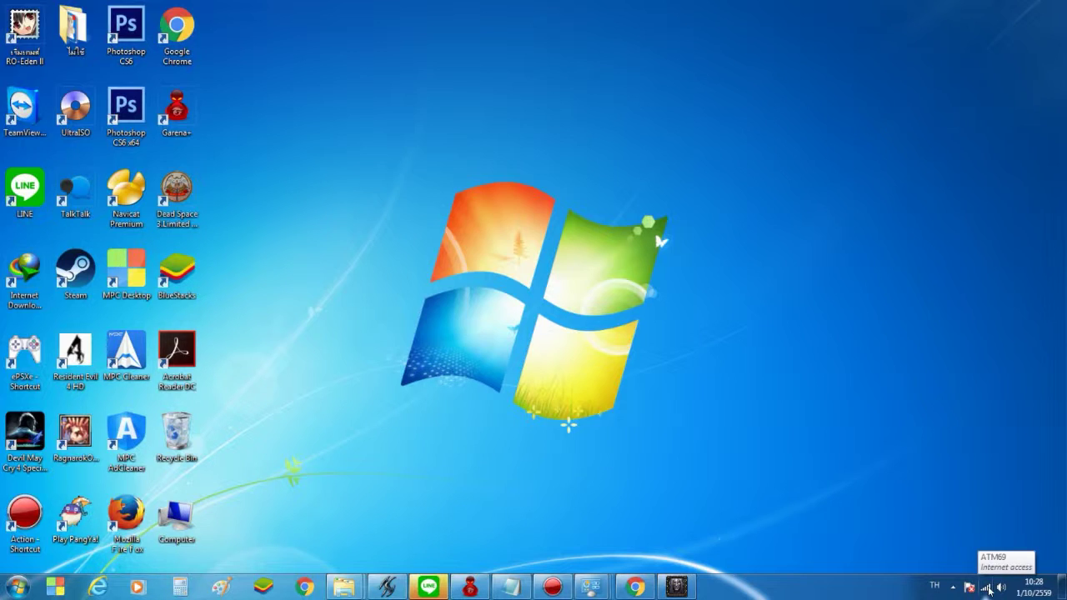
left_click(989, 588)
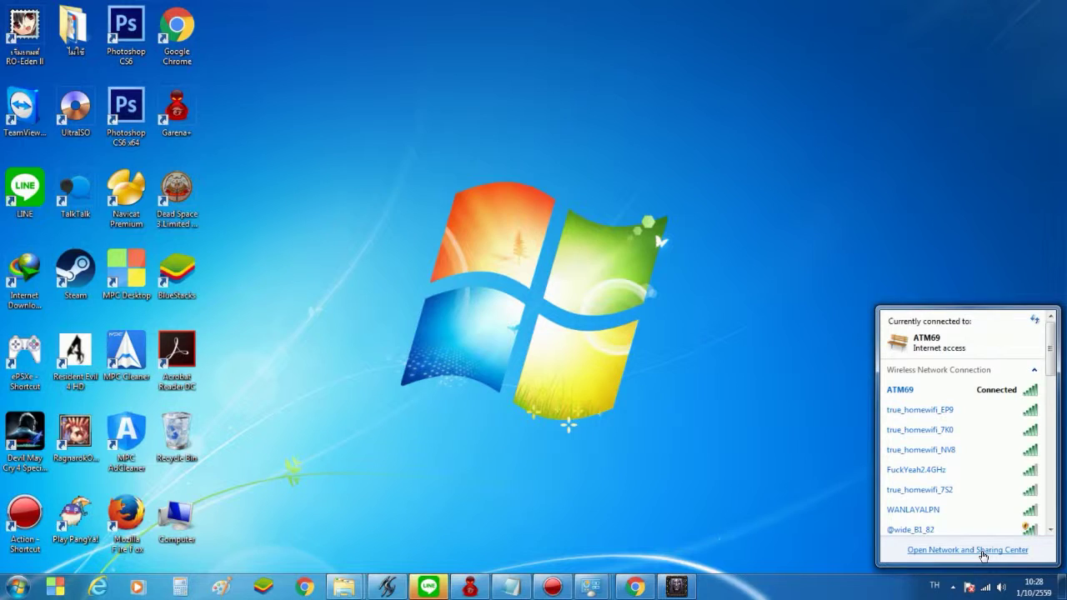
left_click(982, 551)
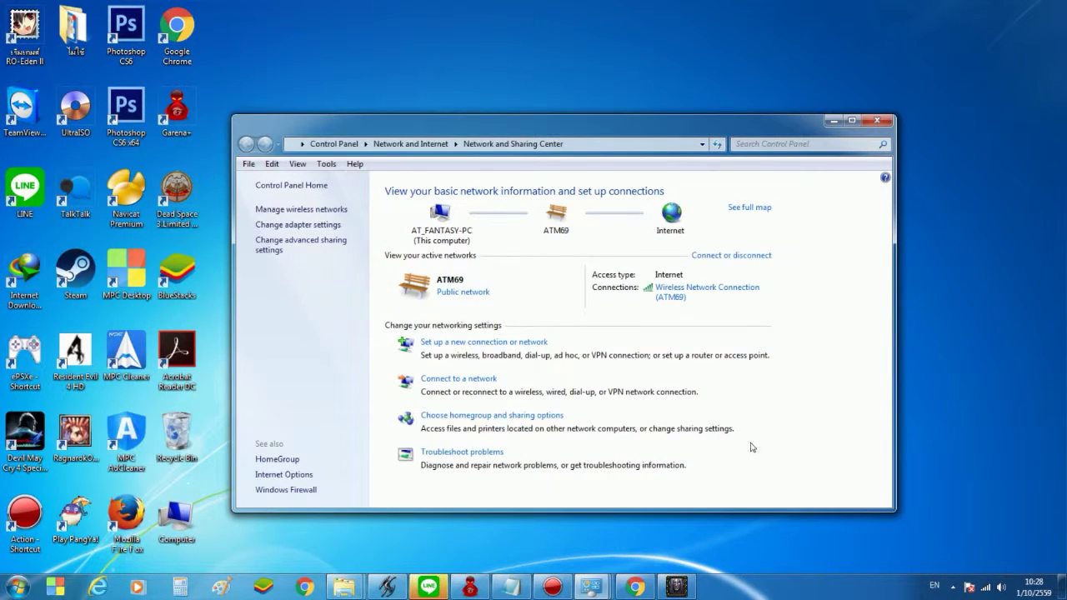
left_click(696, 291)
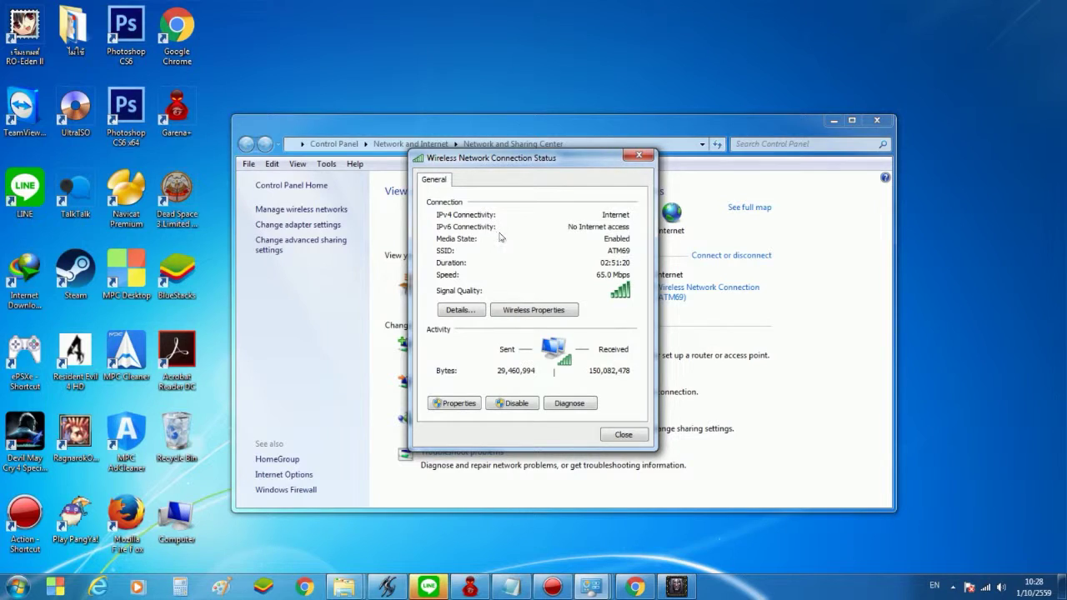
Set wireless IPv4 to static 192.168.1.35, mask 255.255.255.0, gateway and DNS 192.168.1.1
left_click(459, 403)
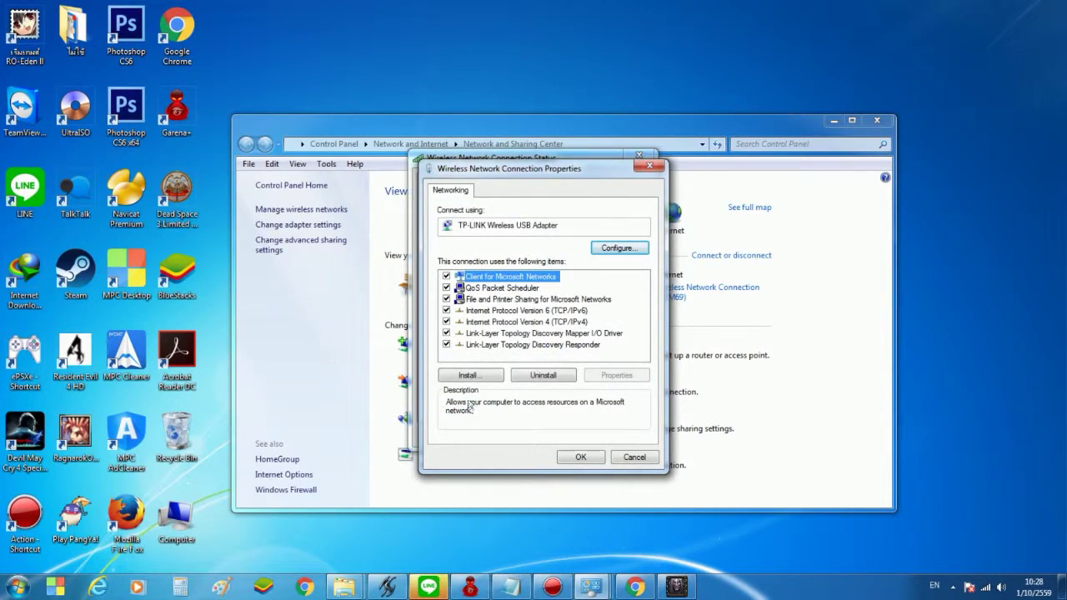
double_click(499, 324)
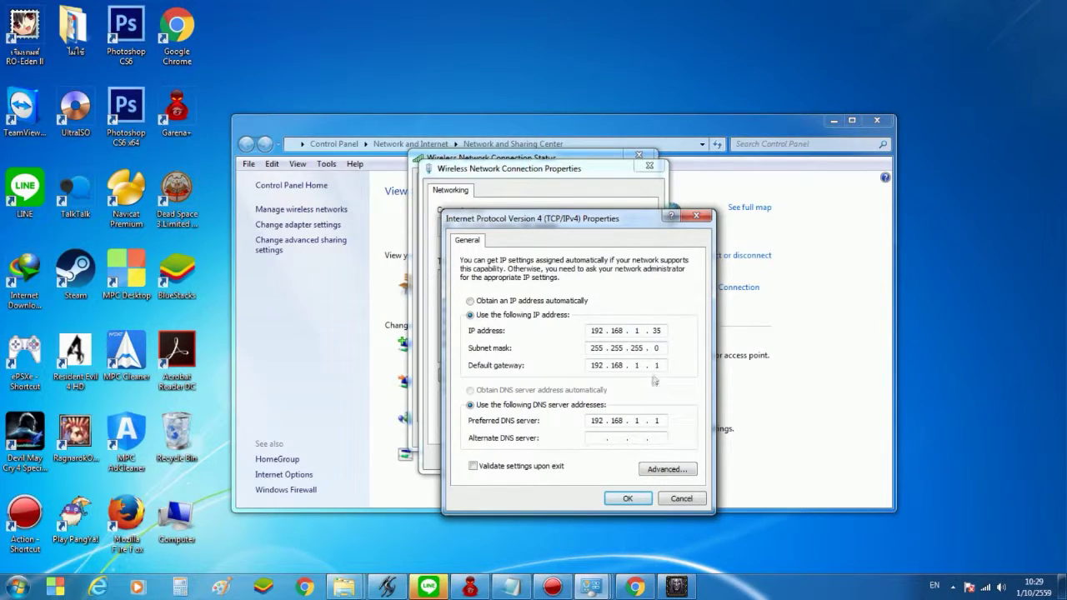
left_click(627, 498)
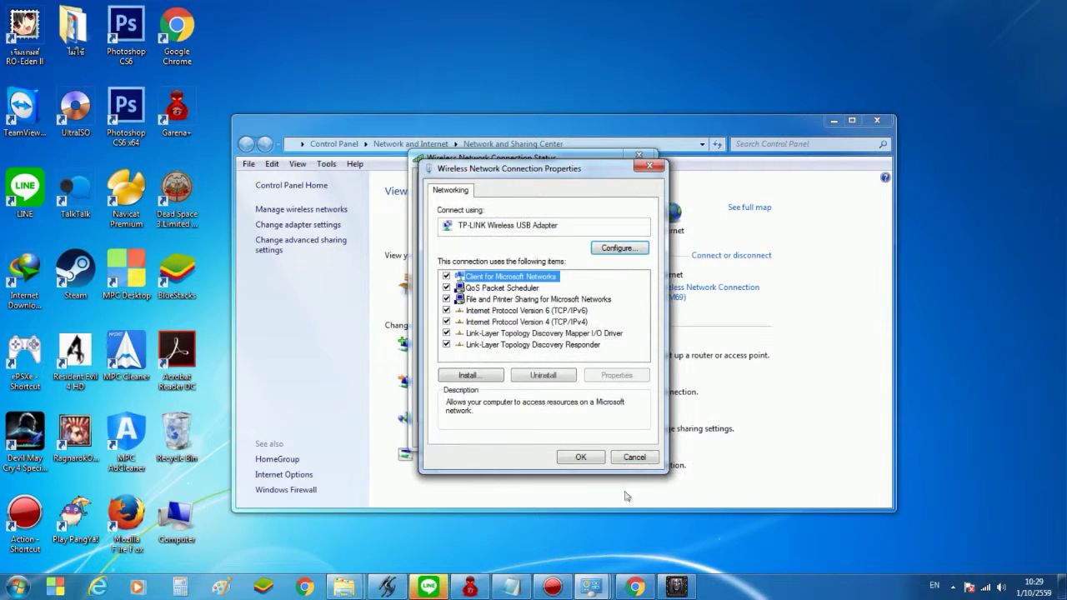
left_click(584, 457)
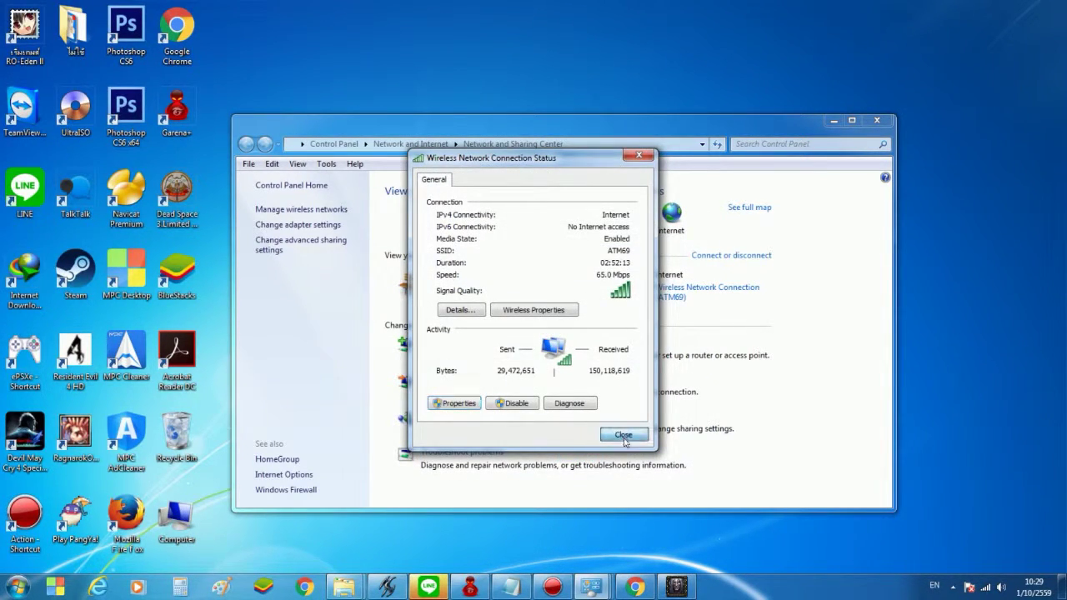
left_click(620, 435)
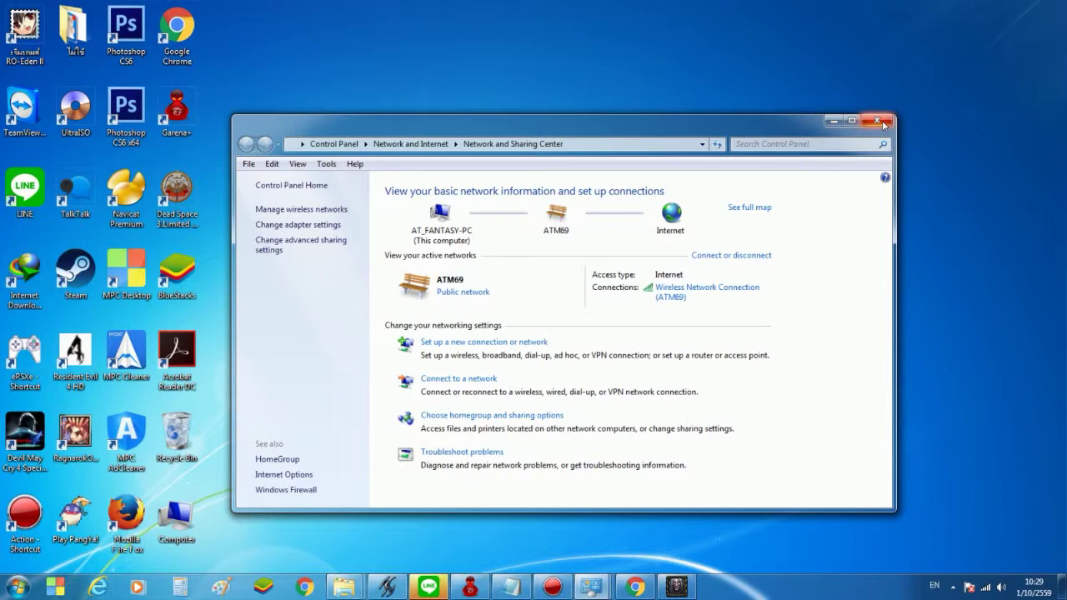
left_click(876, 121)
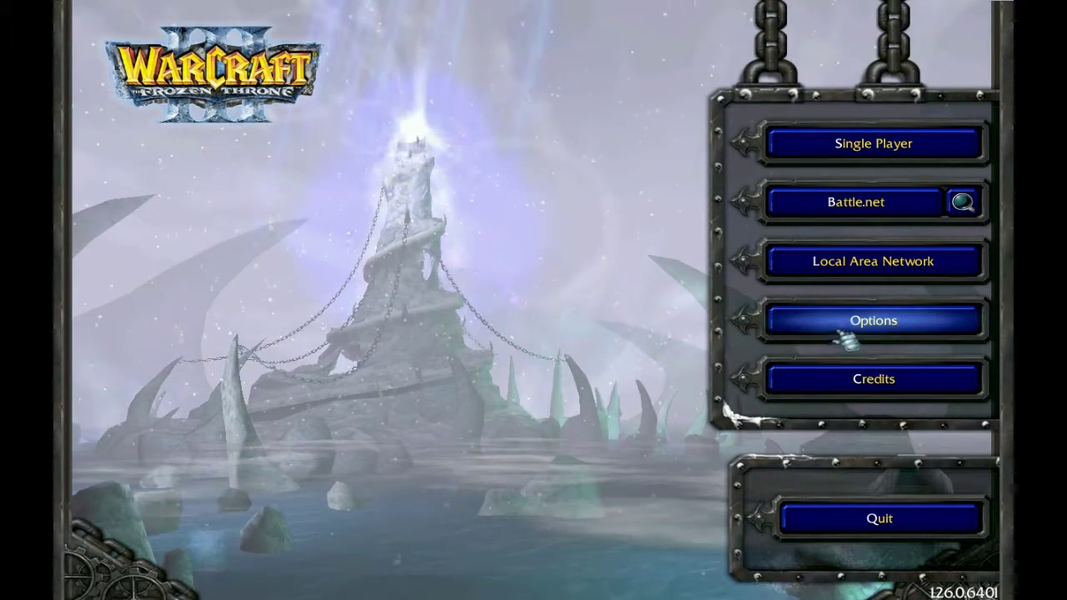
Change the Gameplay option Game Port to 9950 and confirm the options
left_click(844, 332)
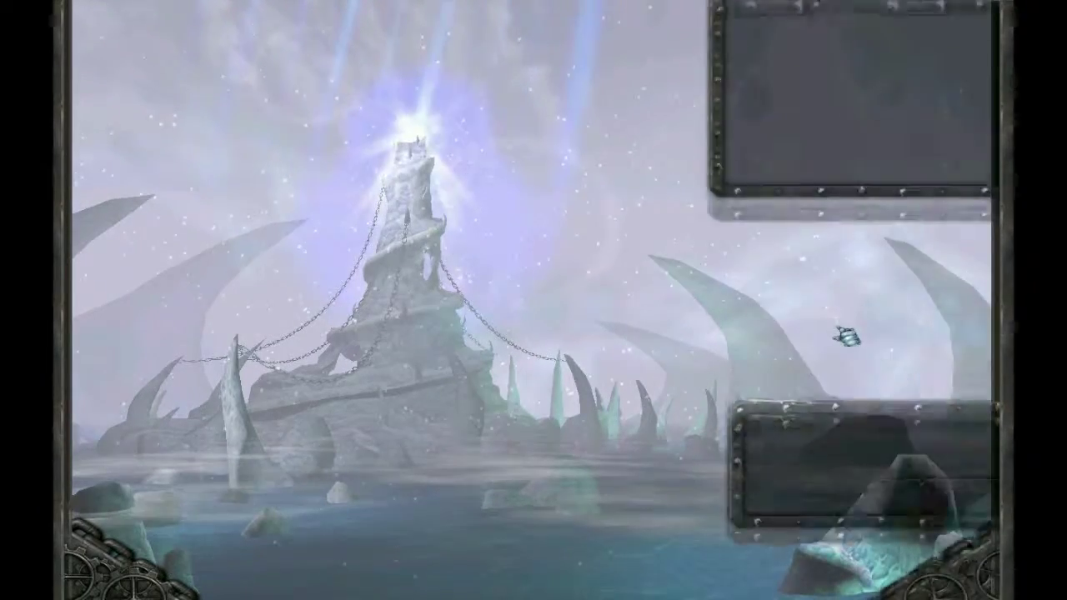
left_click(846, 150)
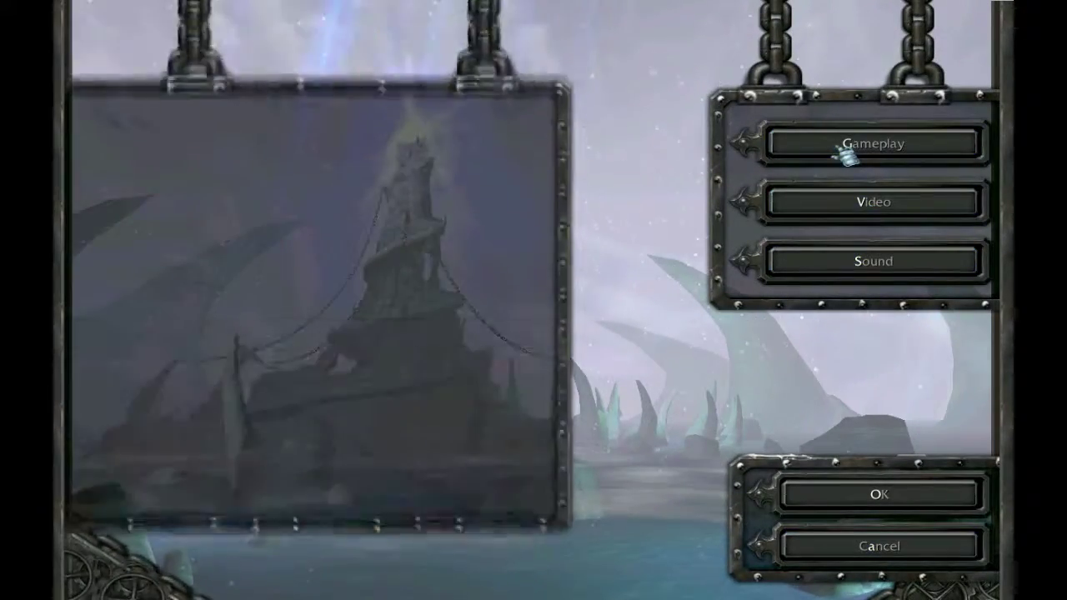
left_click(264, 424)
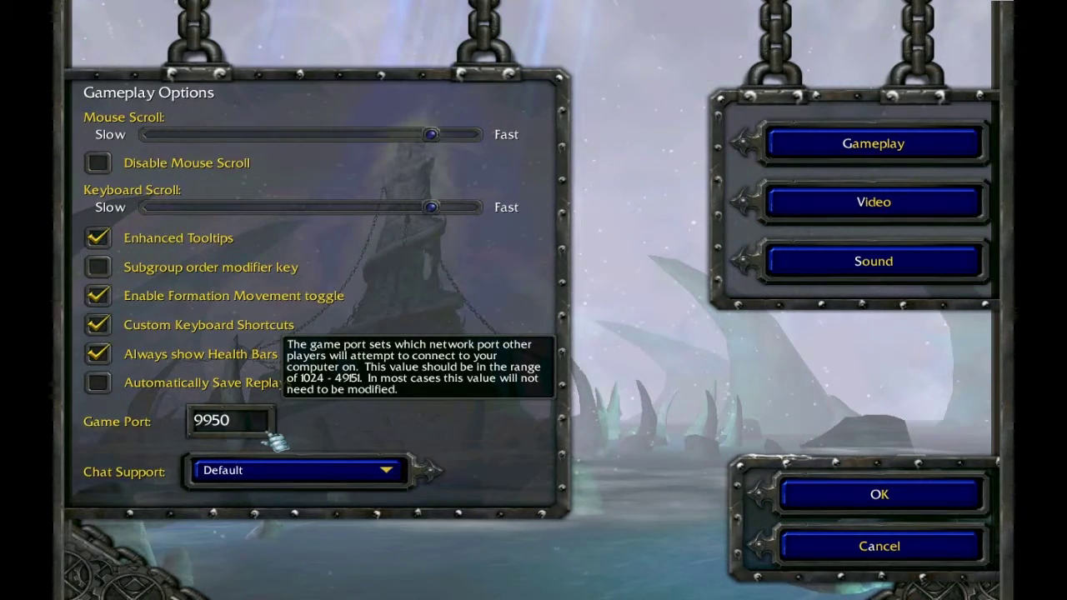
left_click(931, 497)
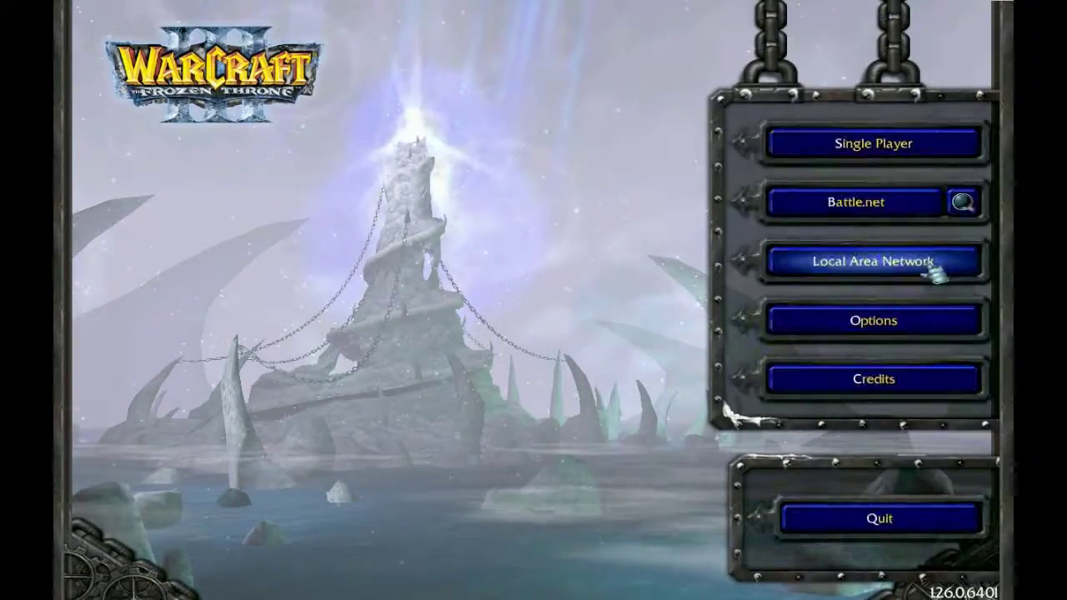
Create a Local Area Network game using the DotA v6.83d map
left_click(933, 271)
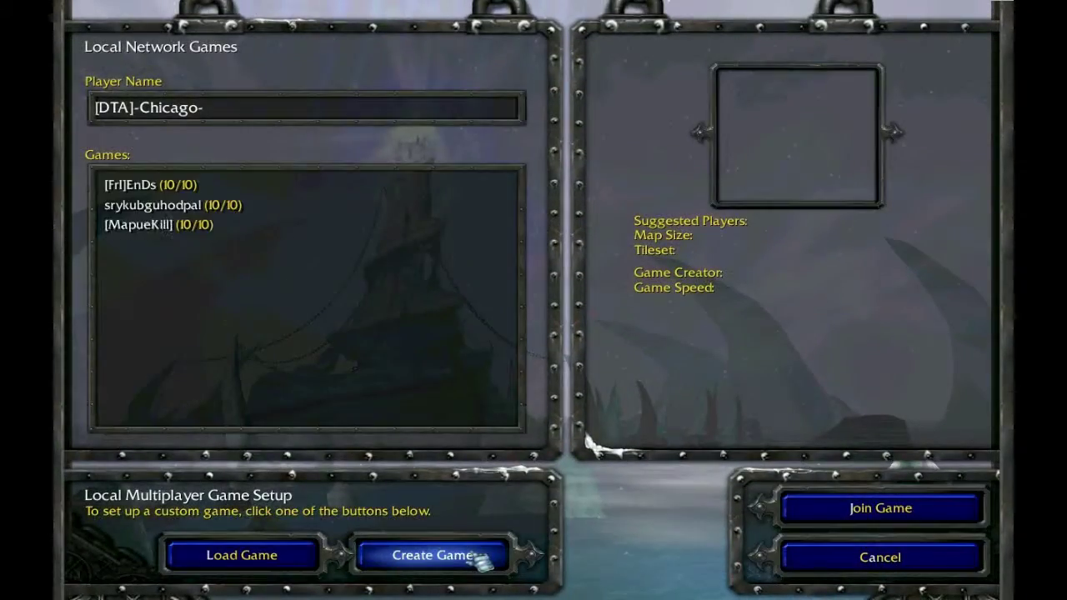
left_click(477, 556)
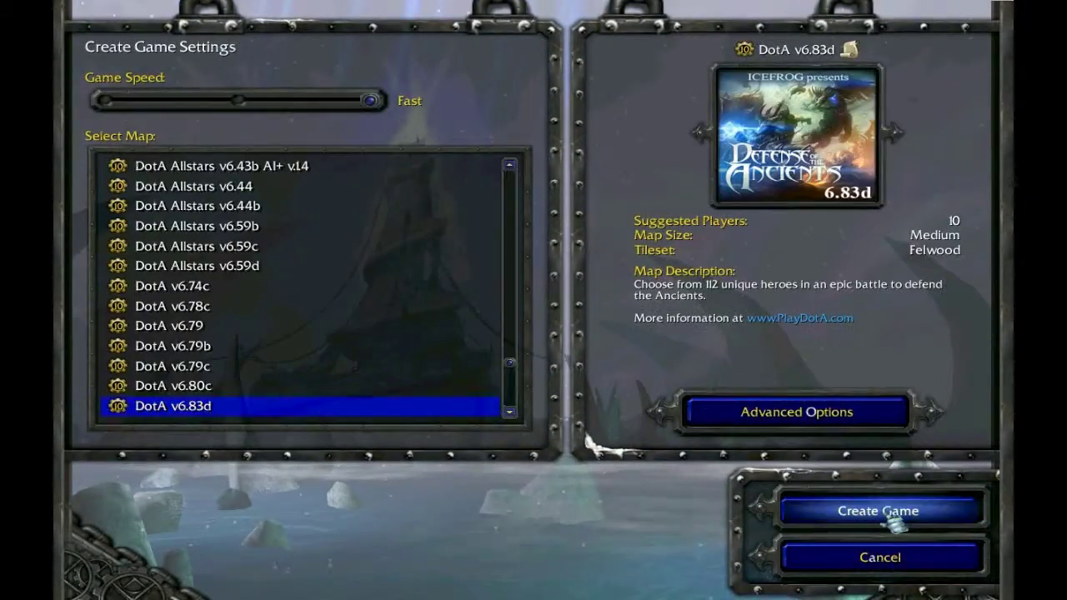
left_click(891, 520)
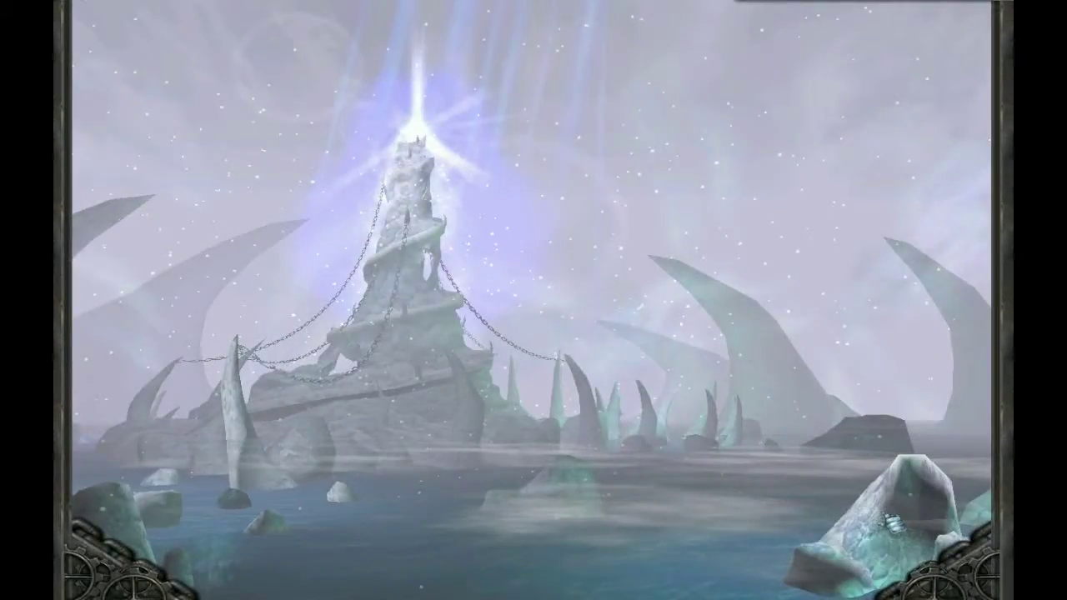